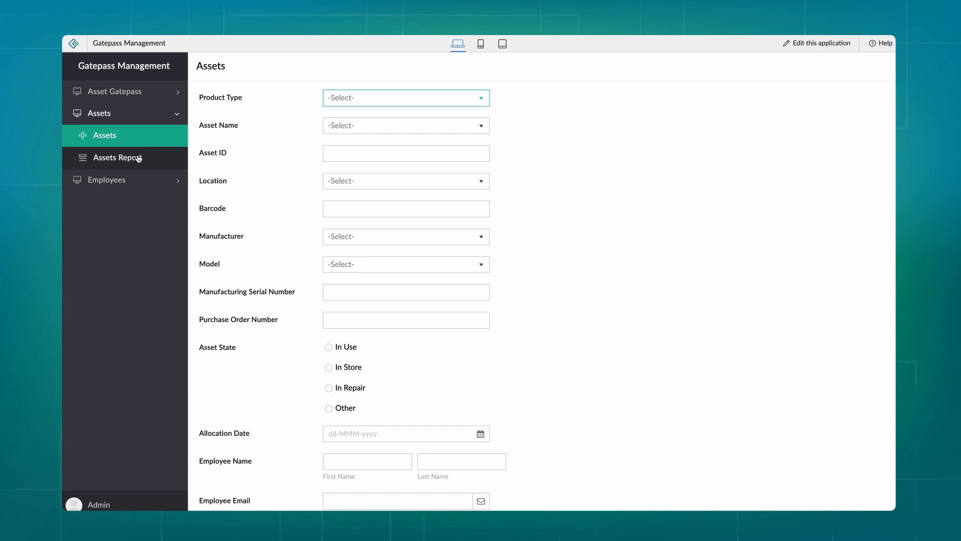
# Open the Assets Report under Assets in the left sidebar
pyautogui.click(138, 158)
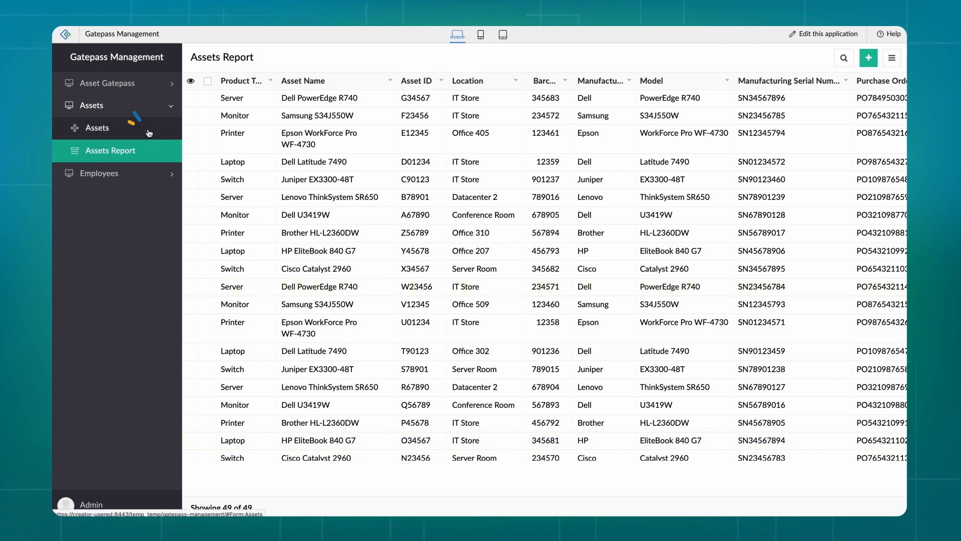
# Glance through the add-asset form, then go back to the Assets Report table
pyautogui.click(97, 128)
pyautogui.scroll(-2, 231, 193)
pyautogui.scroll(2, 230, 193)
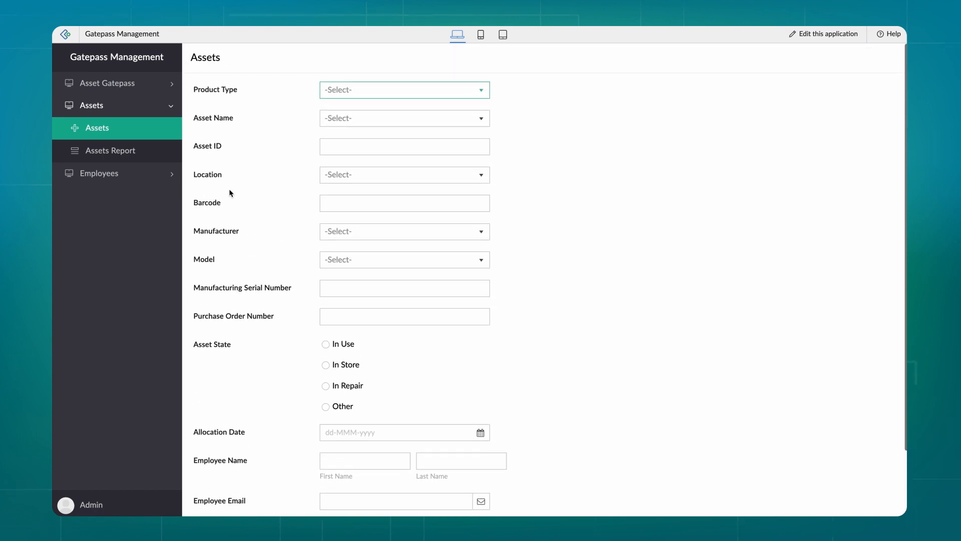
pyautogui.click(130, 153)
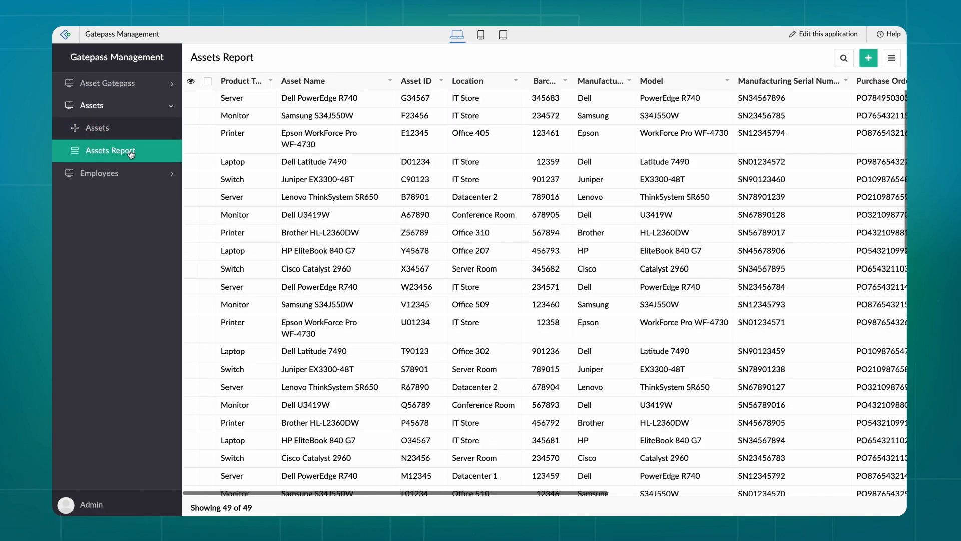
pyautogui.hscroll(6, 291, 160)
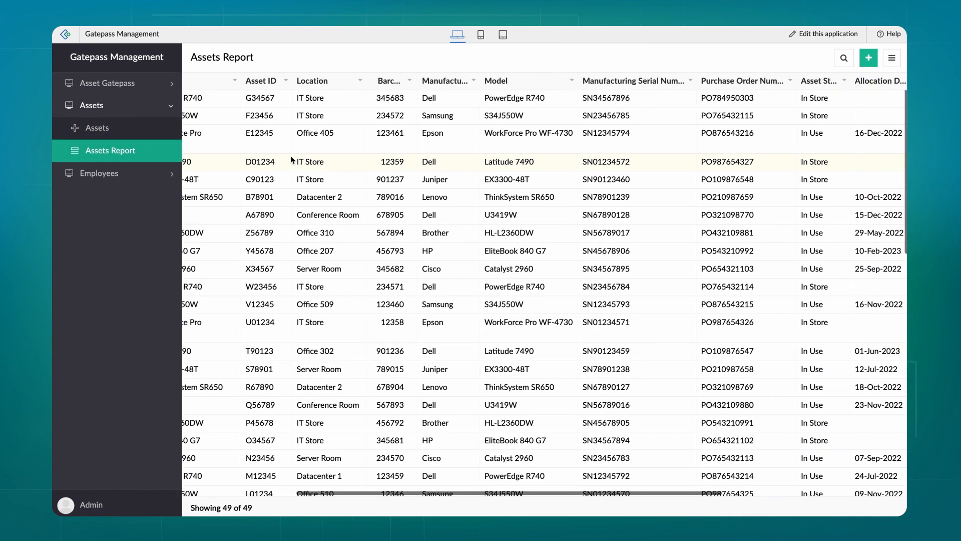
pyautogui.hscroll(-6, 292, 160)
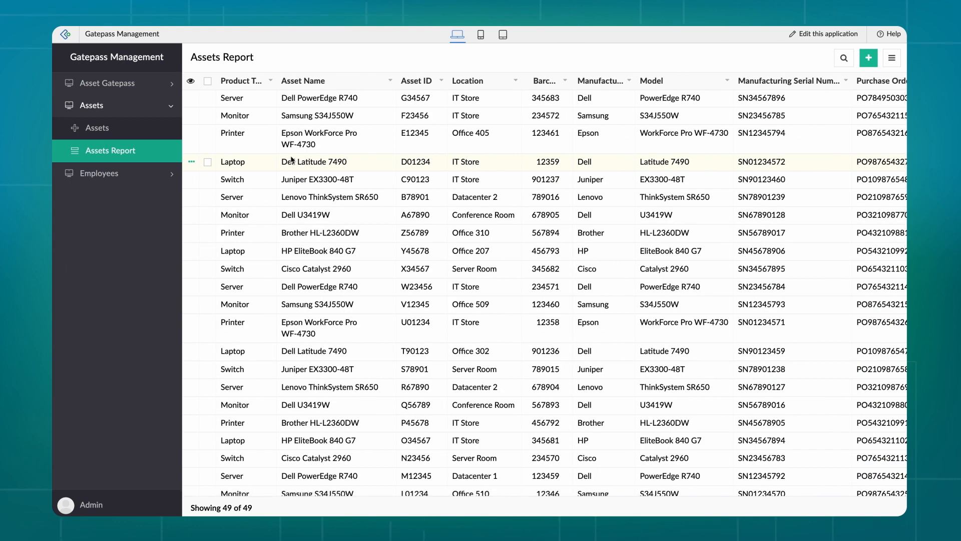
# Edit the Dell PowerEdge R740 record (G34567) so its Cost reads 310.00 instead of 300.00
pyautogui.click(295, 101)
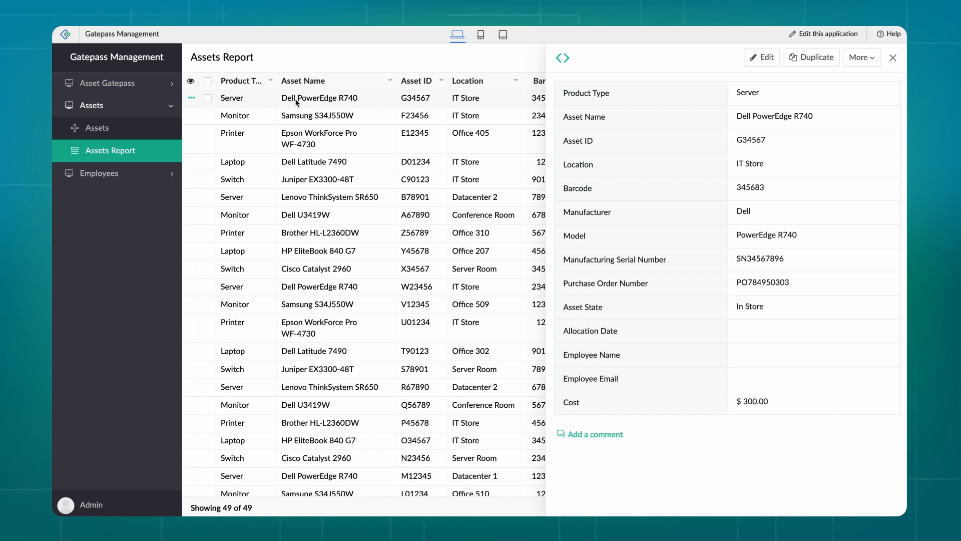
pyautogui.click(863, 59)
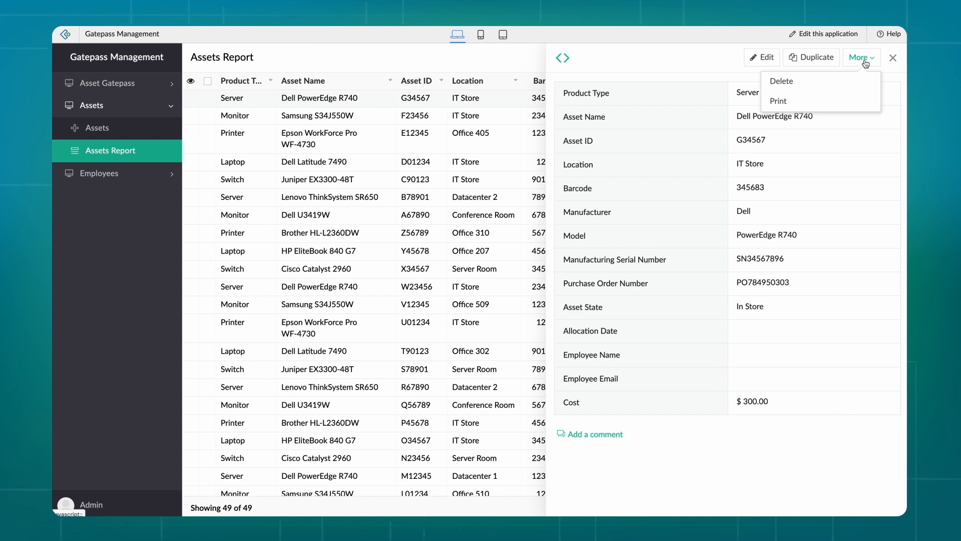
pyautogui.click(765, 58)
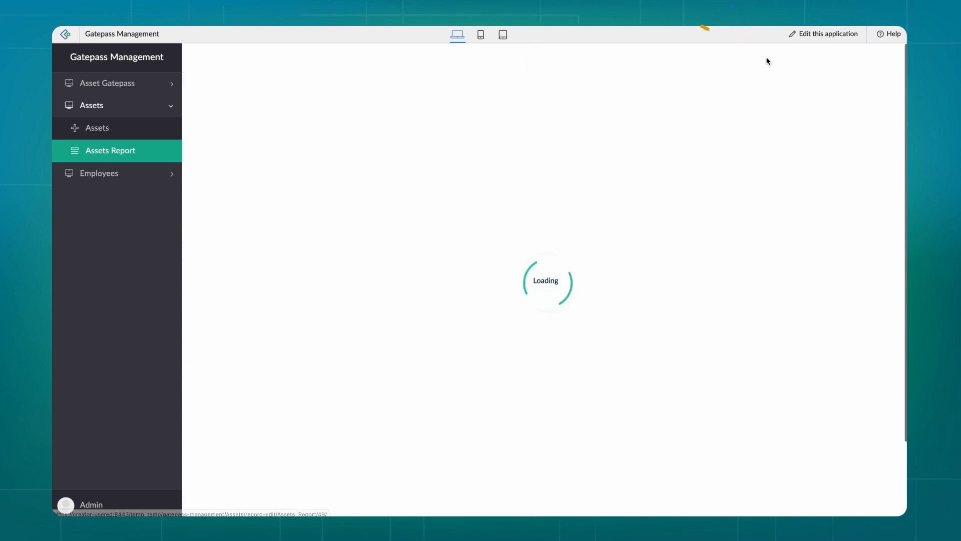
pyautogui.scroll(-1, 370, 406)
pyautogui.click(332, 455)
pyautogui.press('BackSpace')
pyautogui.write('10.00')
pyautogui.click(339, 501)
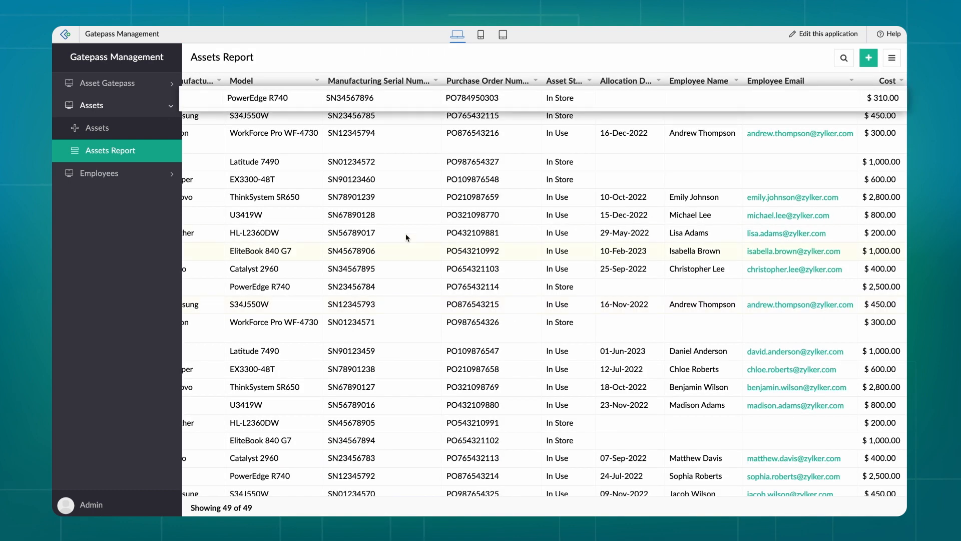
pyautogui.hscroll(8, 513, 314)
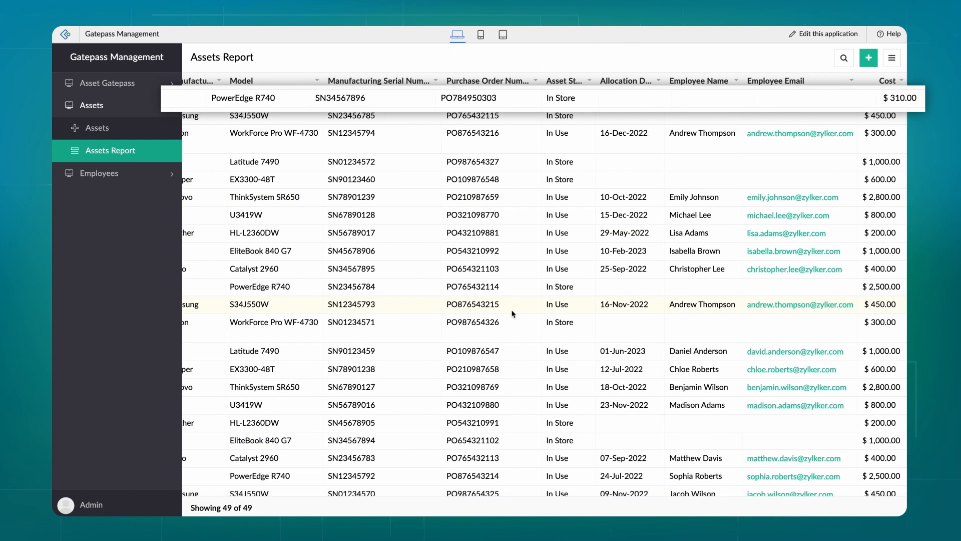
pyautogui.hscroll(-8, 336, 205)
pyautogui.hscroll(-1, 337, 205)
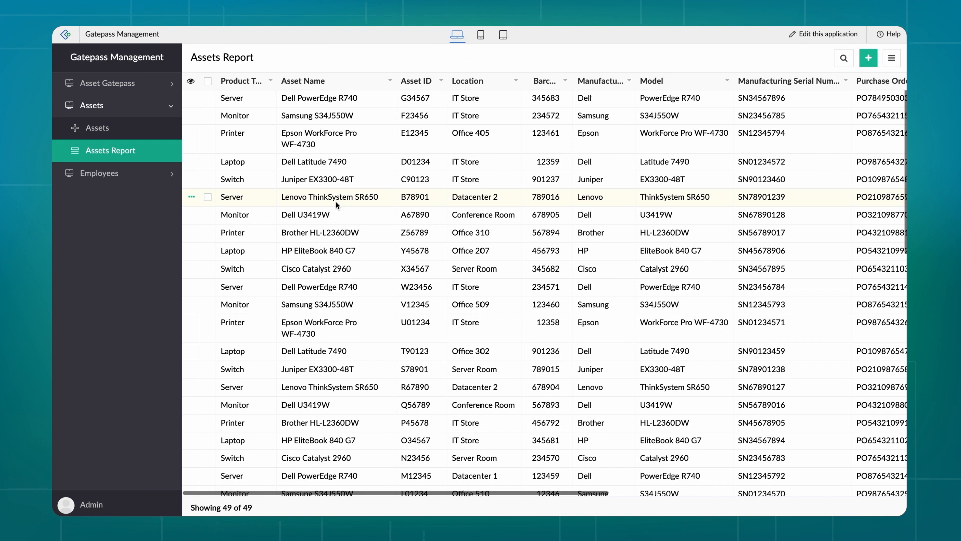
pyautogui.click(208, 98)
pyautogui.click(207, 116)
pyautogui.click(208, 134)
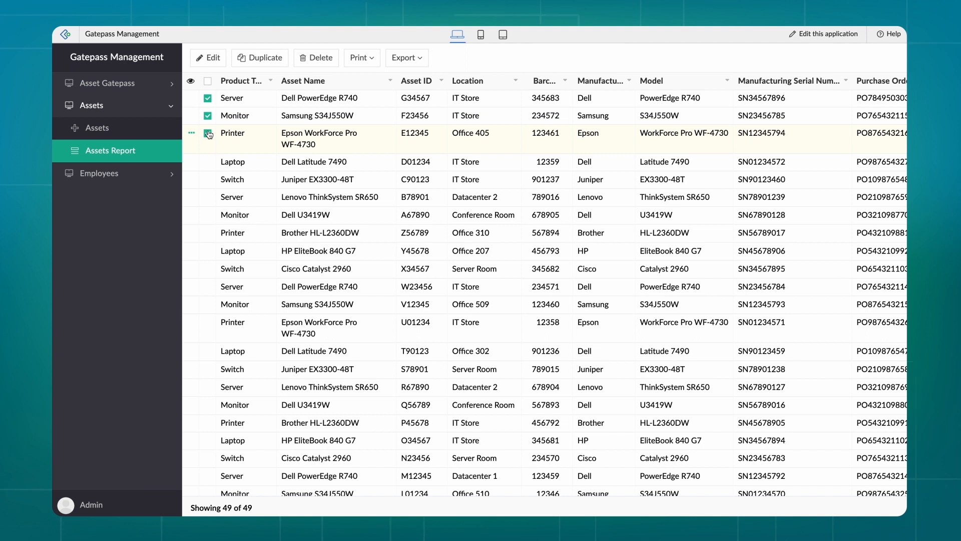
pyautogui.click(208, 134)
pyautogui.click(208, 116)
pyautogui.click(207, 99)
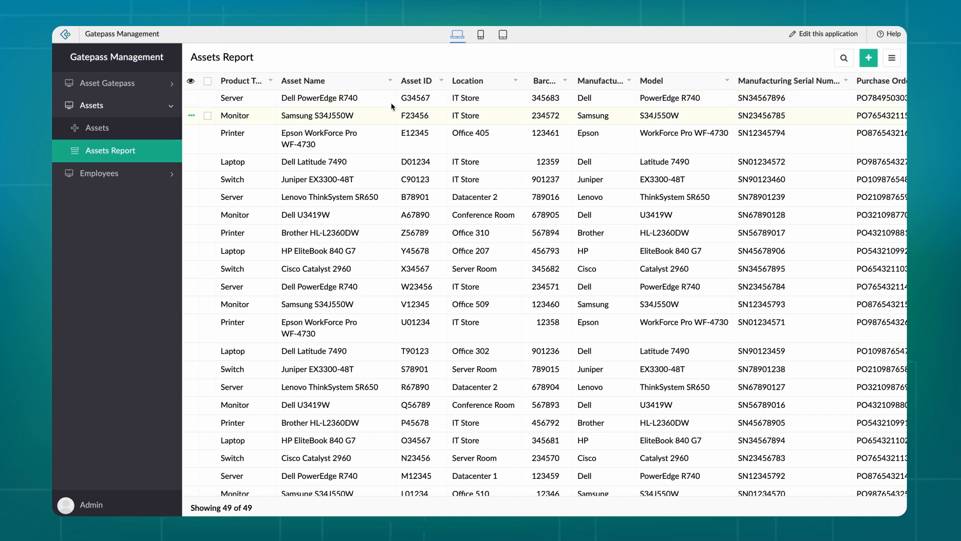
pyautogui.click(823, 35)
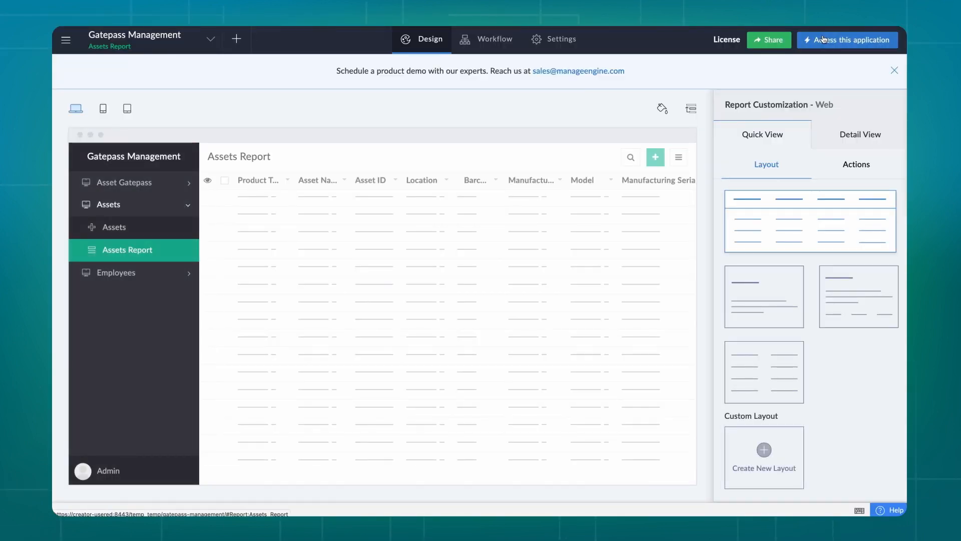
# Preview the Assets Report in tablet and web layouts, then review its record actions and Quick View layouts
pyautogui.click(103, 109)
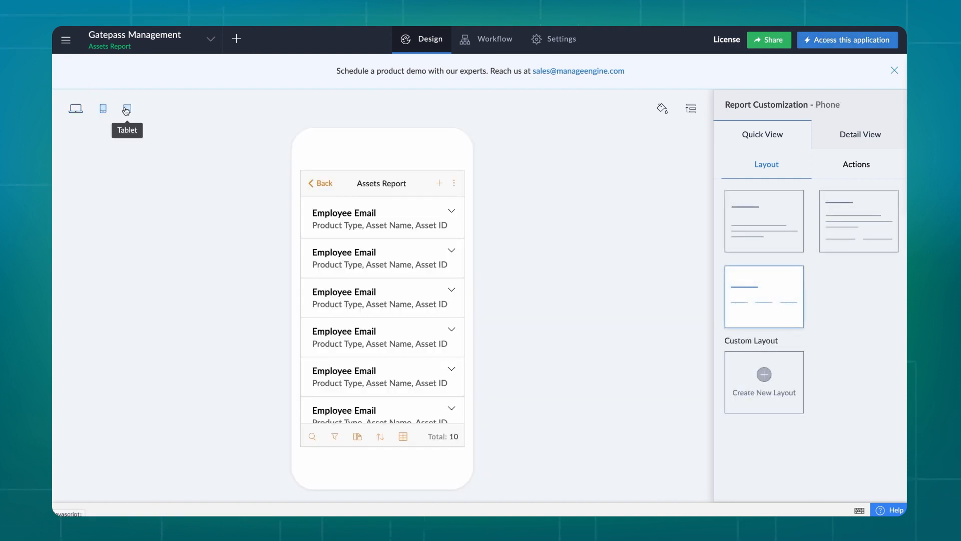
pyautogui.click(126, 109)
pyautogui.click(77, 110)
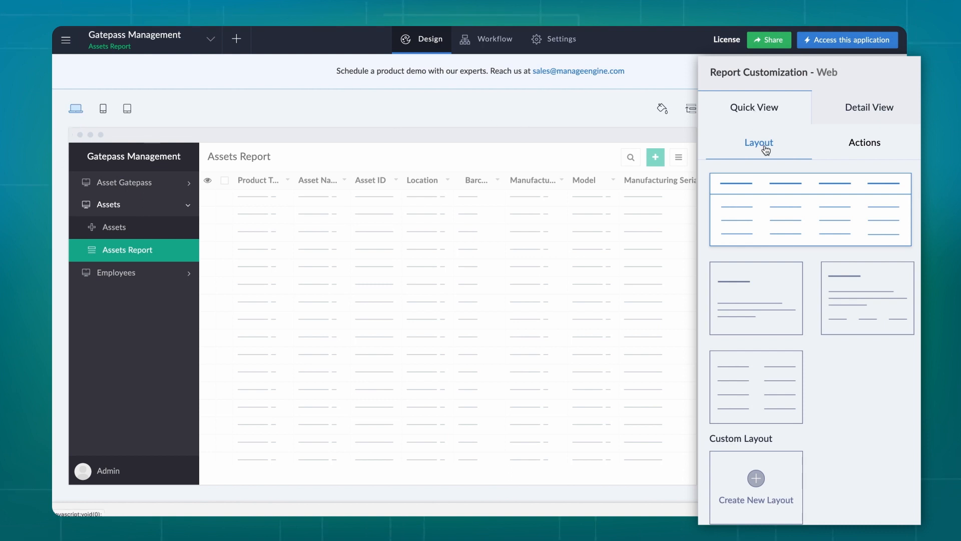
pyautogui.click(865, 143)
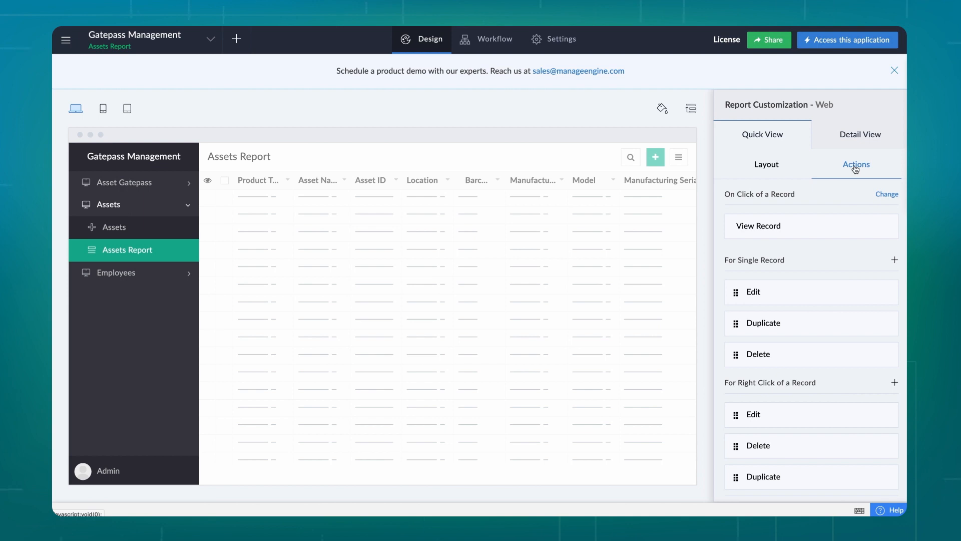
pyautogui.click(762, 171)
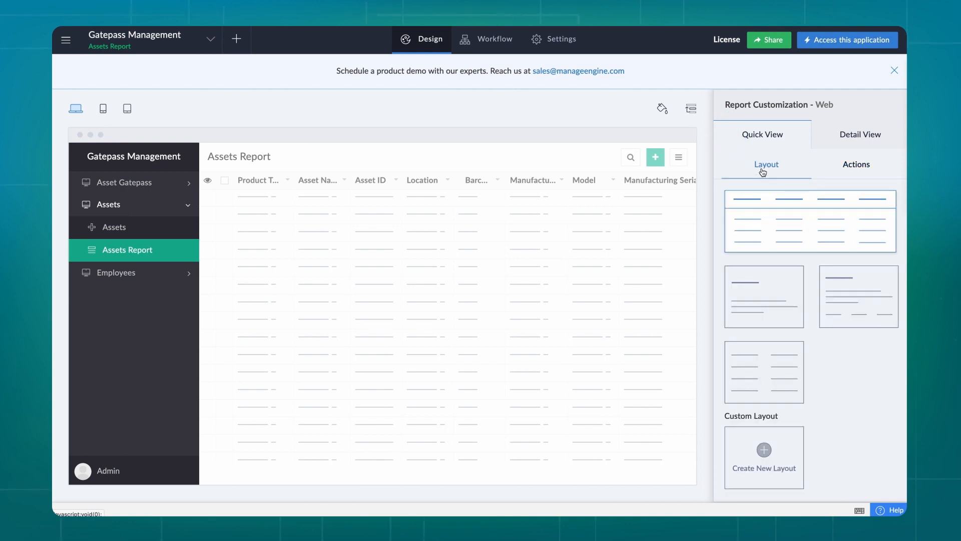
pyautogui.moveTo(477, 294)
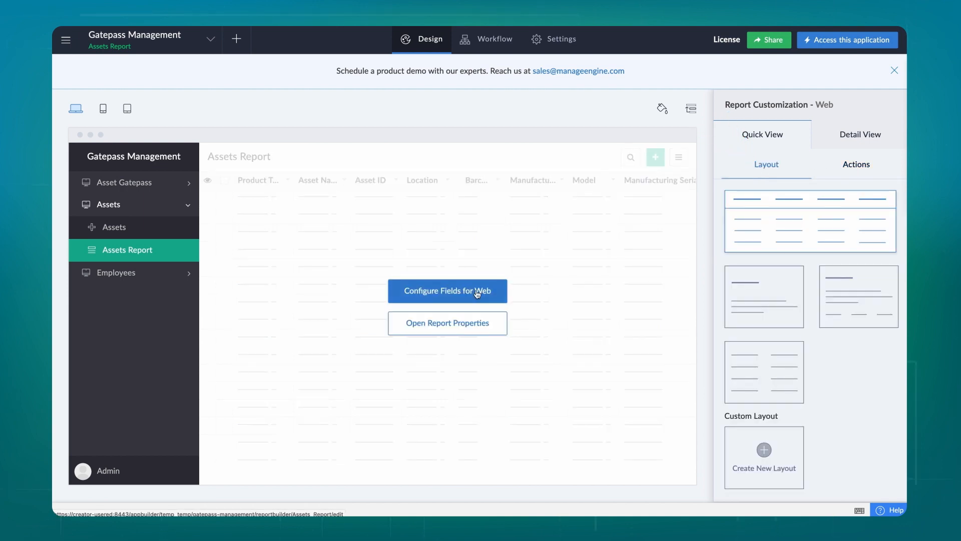
# Delete the Manufacturer and Manufacturing Serial Number fields and move Purchase Order Number after Location
pyautogui.click(477, 294)
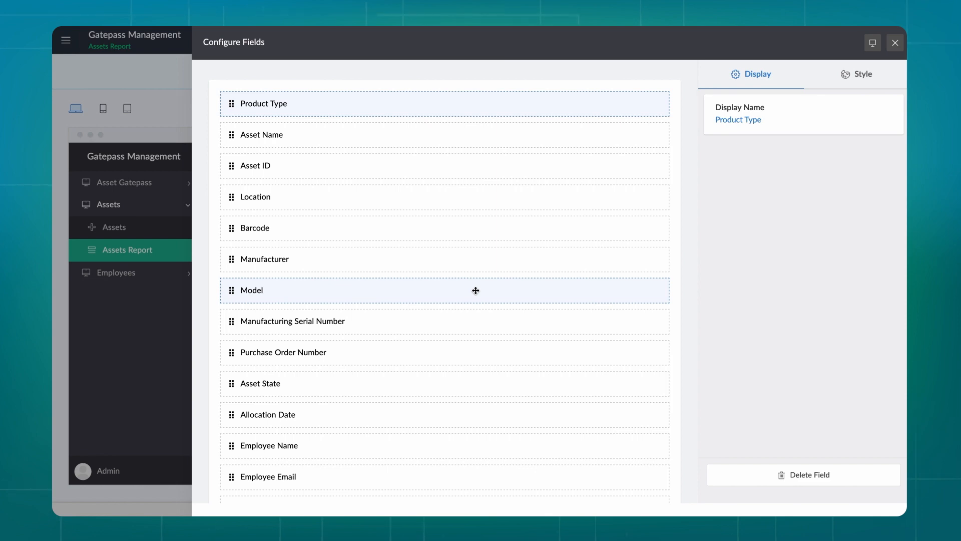
pyautogui.click(471, 264)
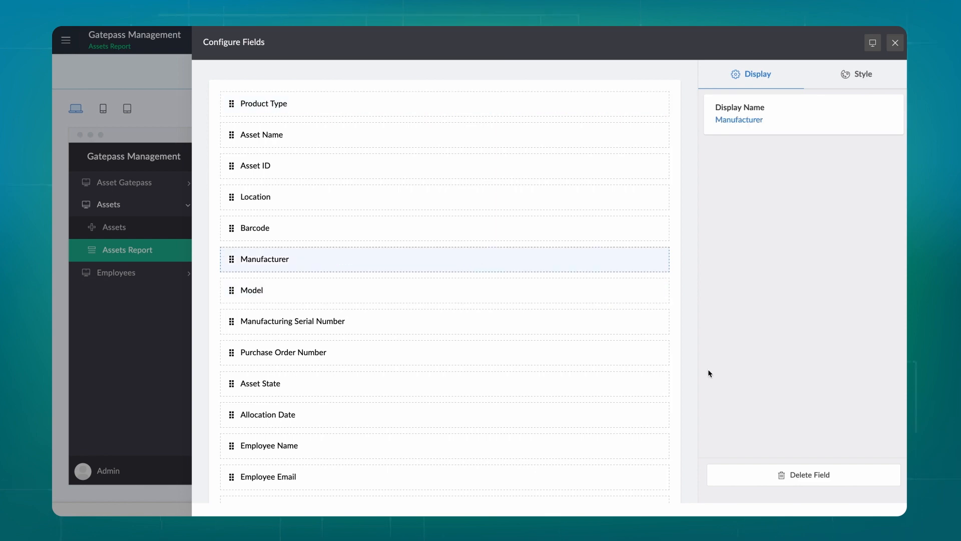
pyautogui.click(778, 476)
pyautogui.click(543, 285)
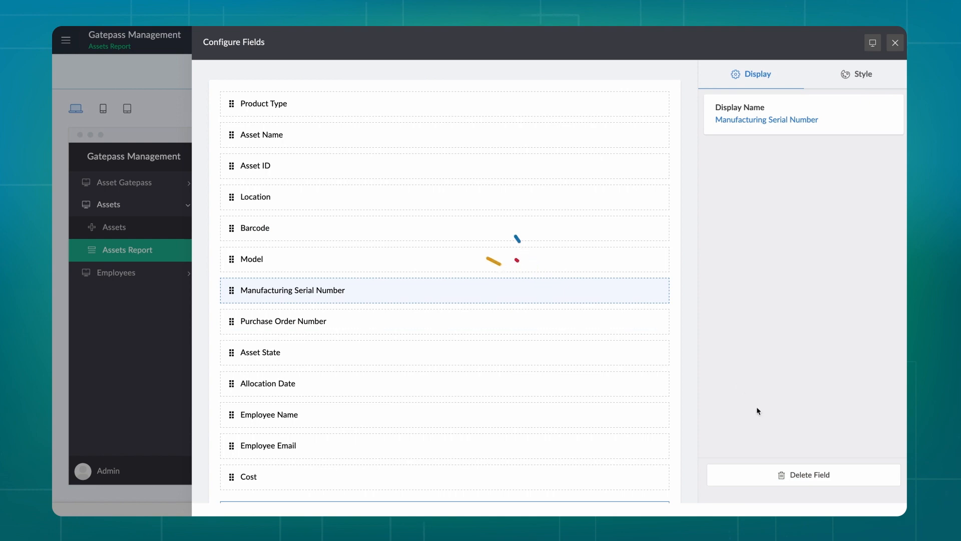
pyautogui.click(794, 476)
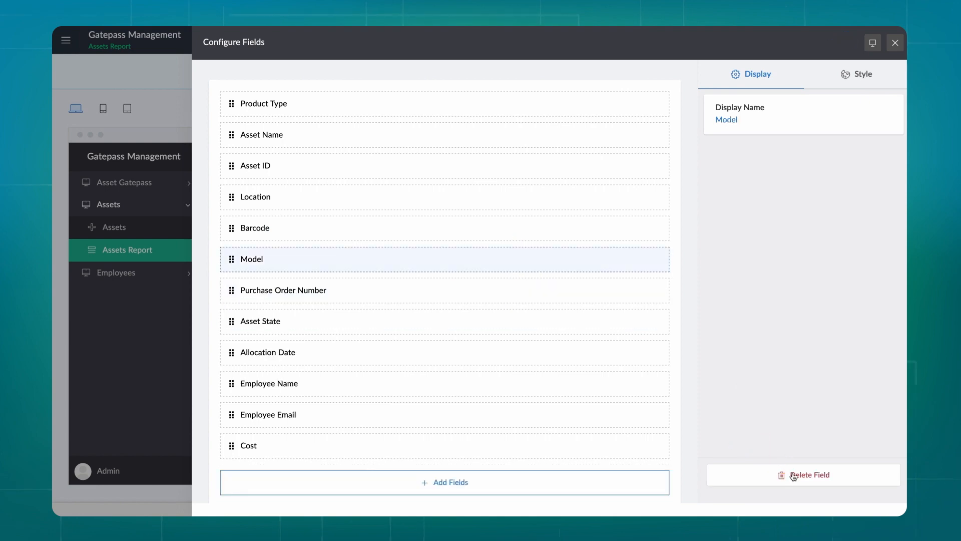
pyautogui.moveTo(484, 262); pyautogui.dragTo(467, 236)
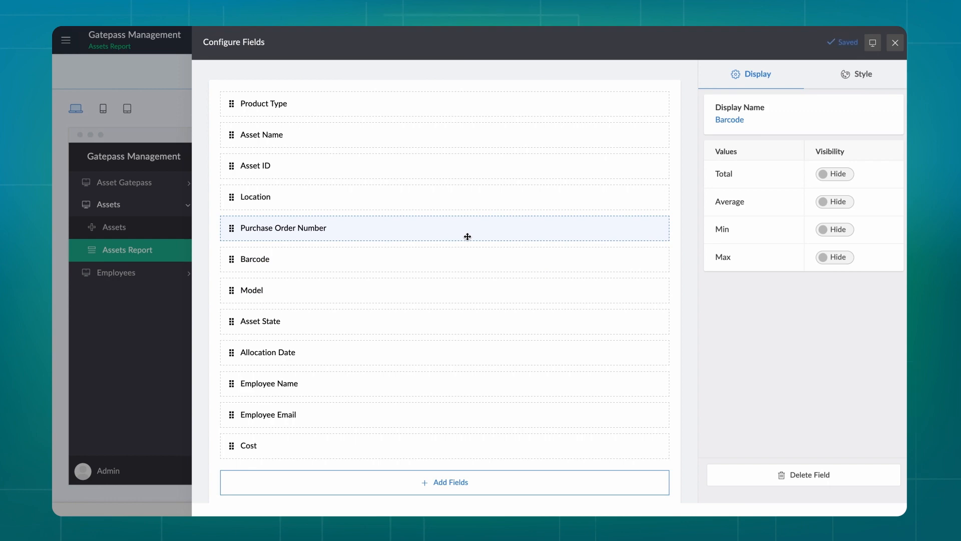
pyautogui.click(895, 44)
pyautogui.click(849, 42)
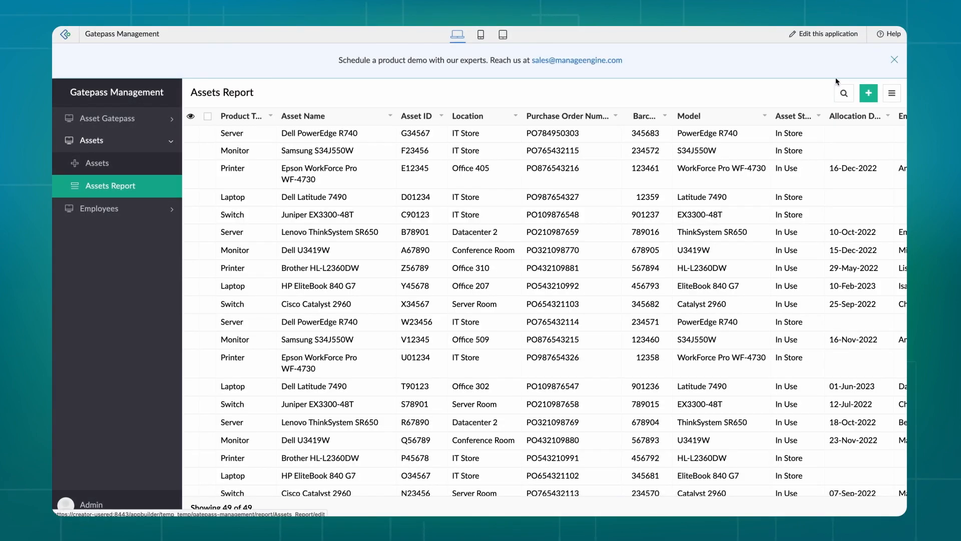
# Sort the live report by Product Type ascending, remove that sort again, and return to the editor
pyautogui.hscroll(5, 821, 140)
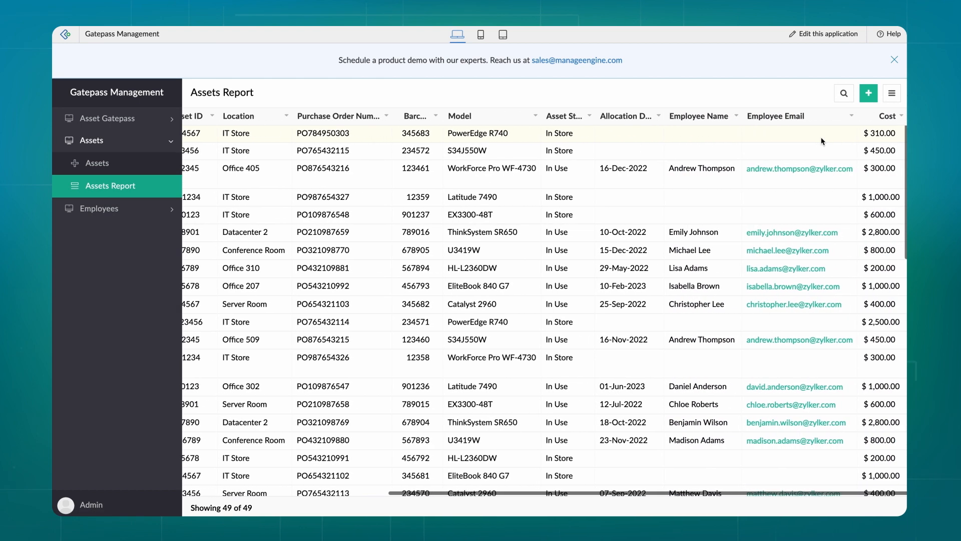
pyautogui.hscroll(-5, 821, 141)
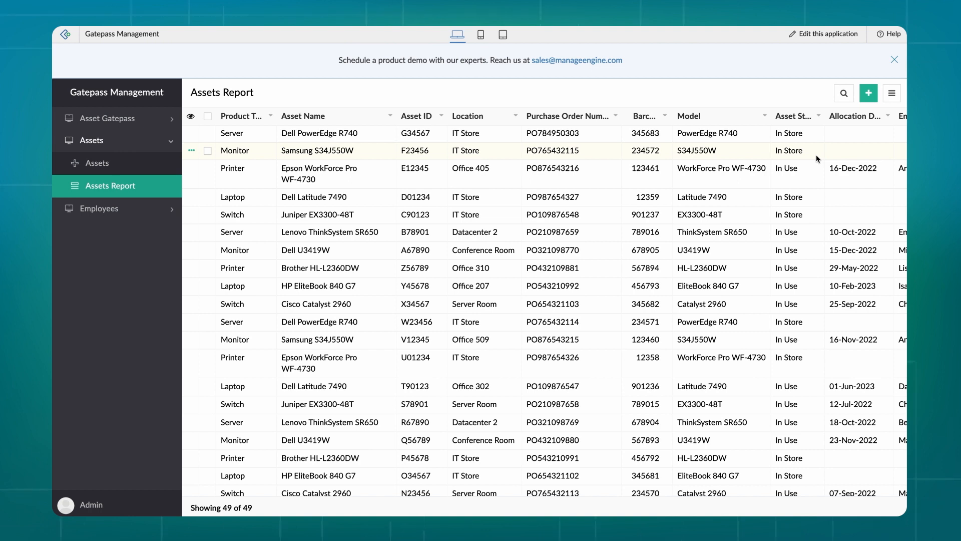
pyautogui.click(271, 116)
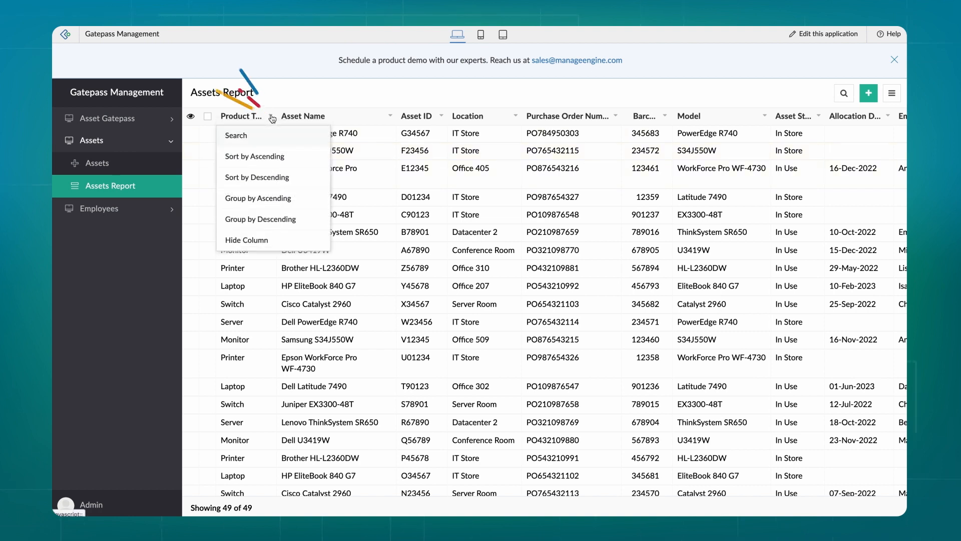
pyautogui.click(273, 157)
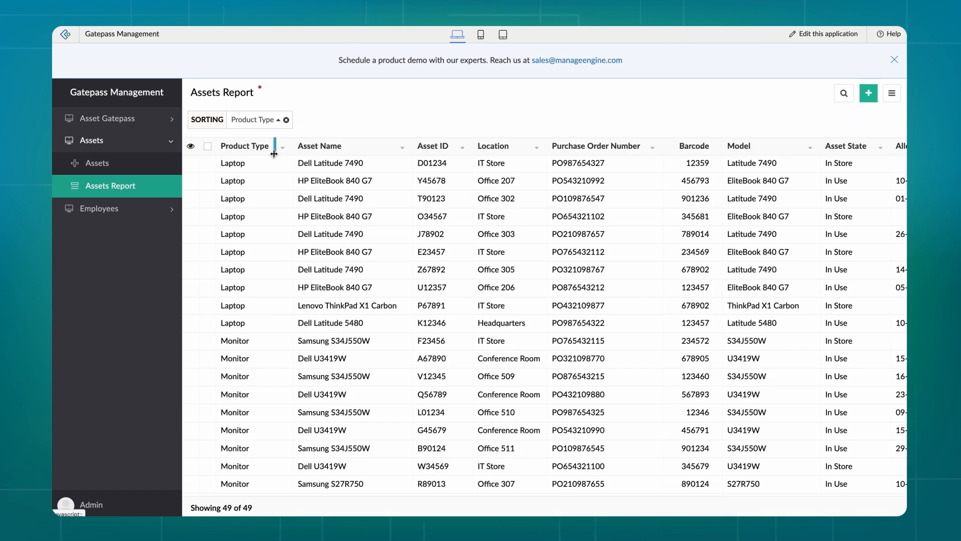
pyautogui.scroll(-1, 339, 296)
pyautogui.scroll(-10, 338, 295)
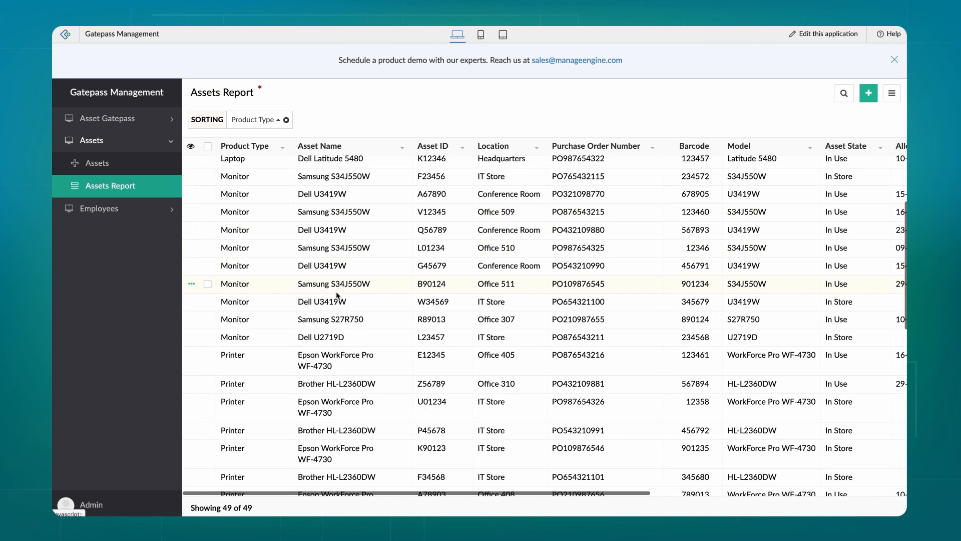
pyautogui.scroll(10, 338, 296)
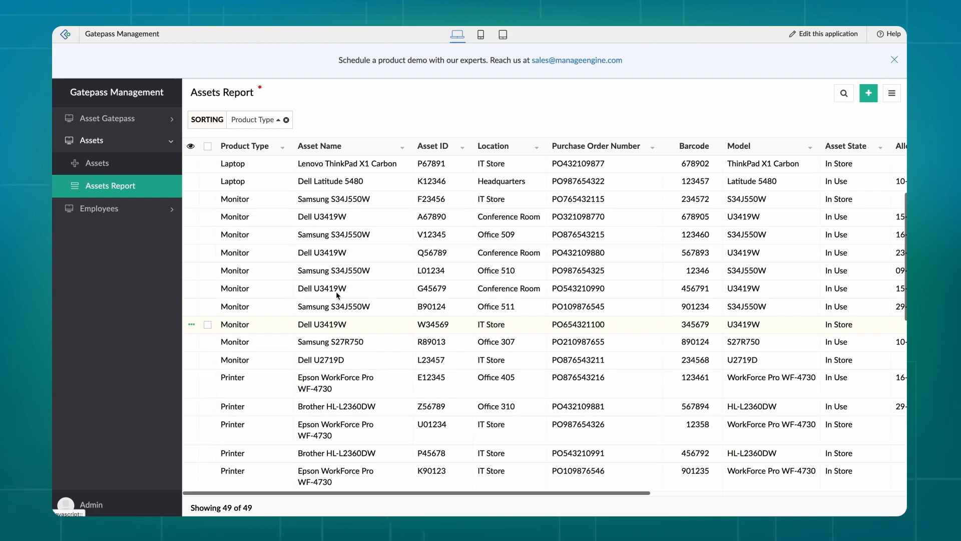
pyautogui.click(286, 120)
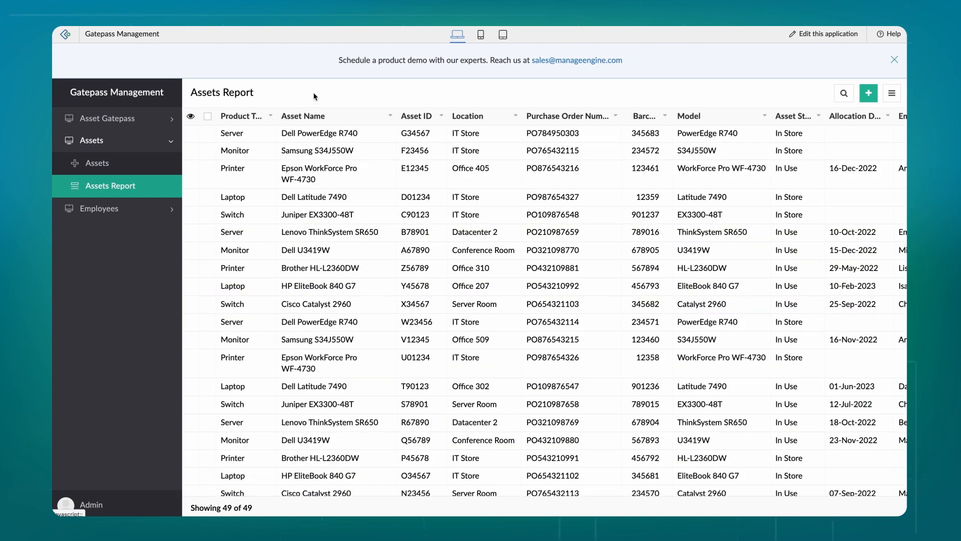
pyautogui.click(823, 34)
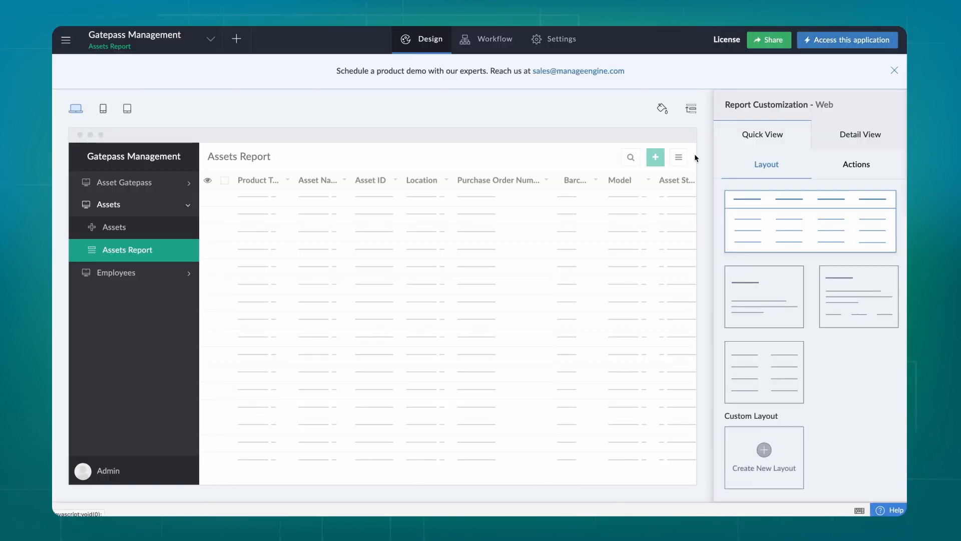
# Add a Location equals IT Store filter in Report Properties and view the 19 matching records
pyautogui.moveTo(594, 279)
pyautogui.click(483, 328)
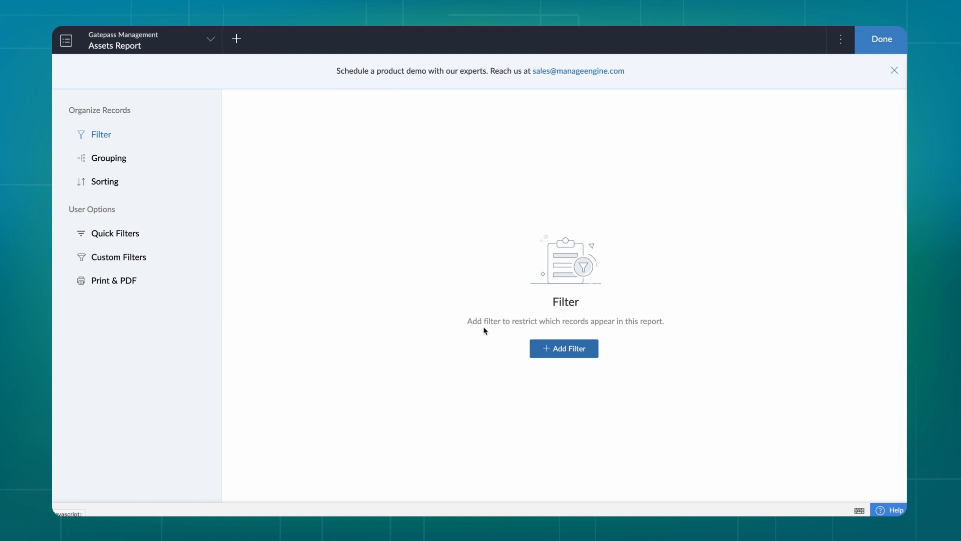
pyautogui.click(564, 349)
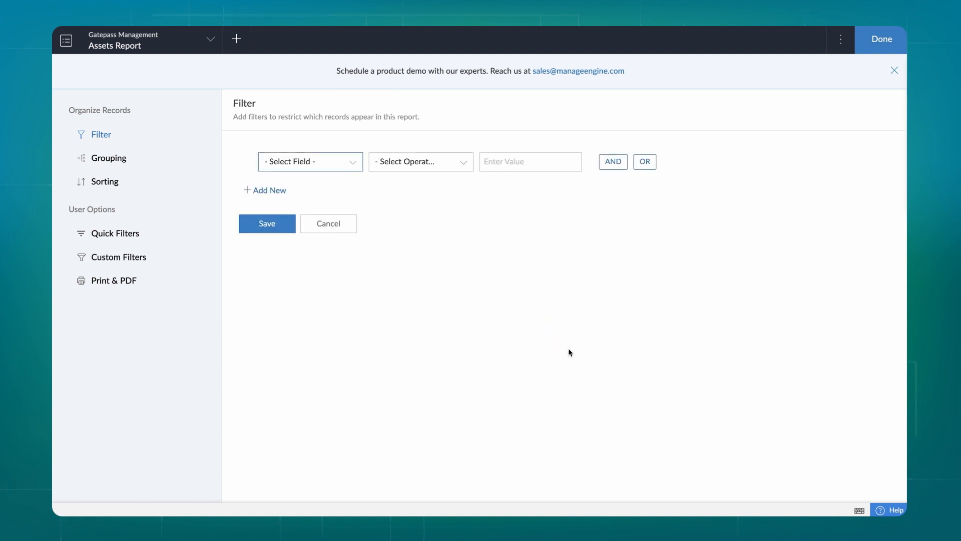
pyautogui.click(353, 161)
pyautogui.scroll(-5, 339, 238)
pyautogui.click(283, 299)
pyautogui.click(416, 161)
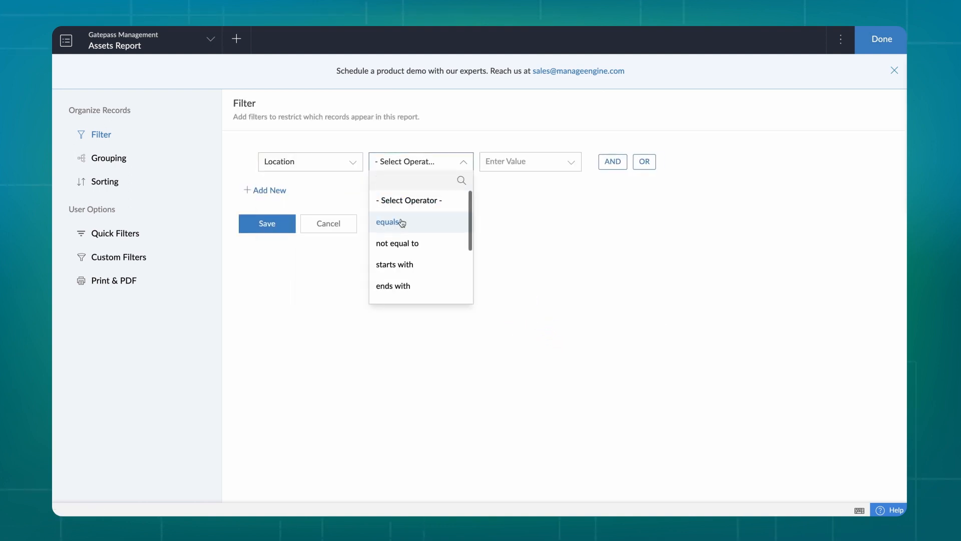
pyautogui.click(399, 222)
pyautogui.click(510, 246)
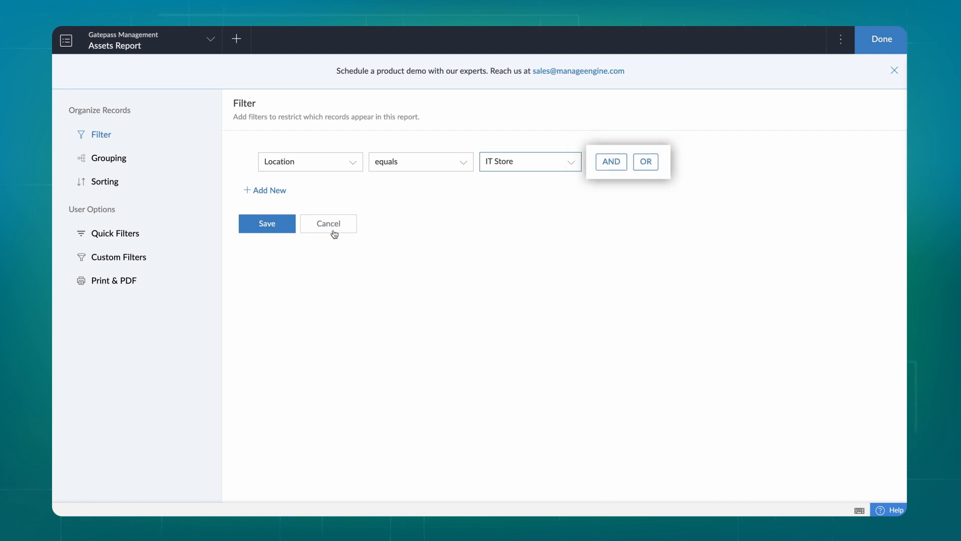
pyautogui.click(273, 223)
pyautogui.click(857, 40)
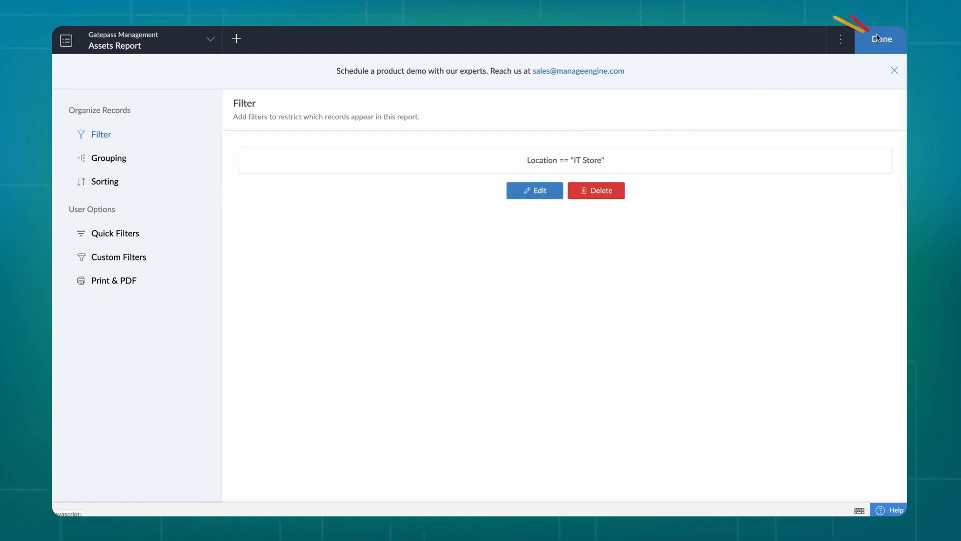
pyautogui.click(854, 41)
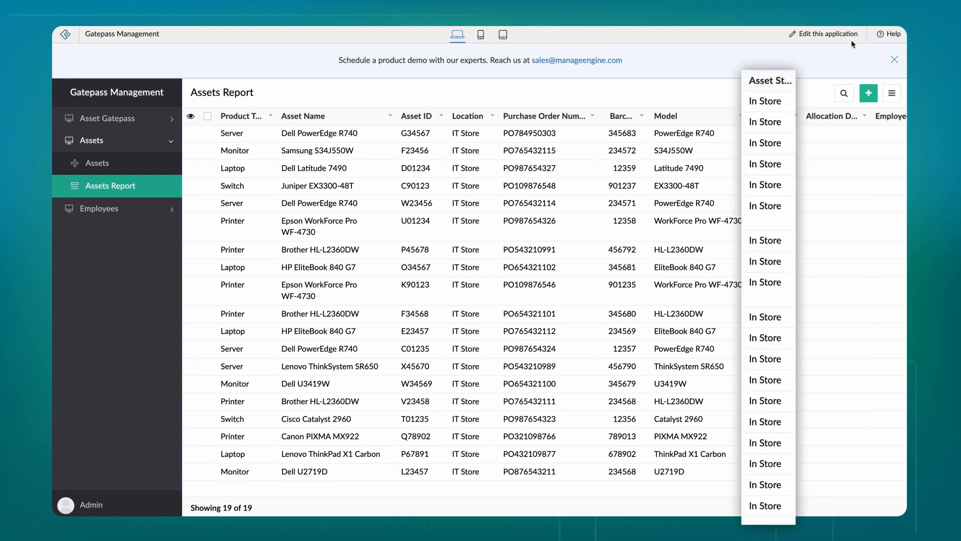
# Delete the Location equals IT Store filter from the report's properties
pyautogui.click(818, 34)
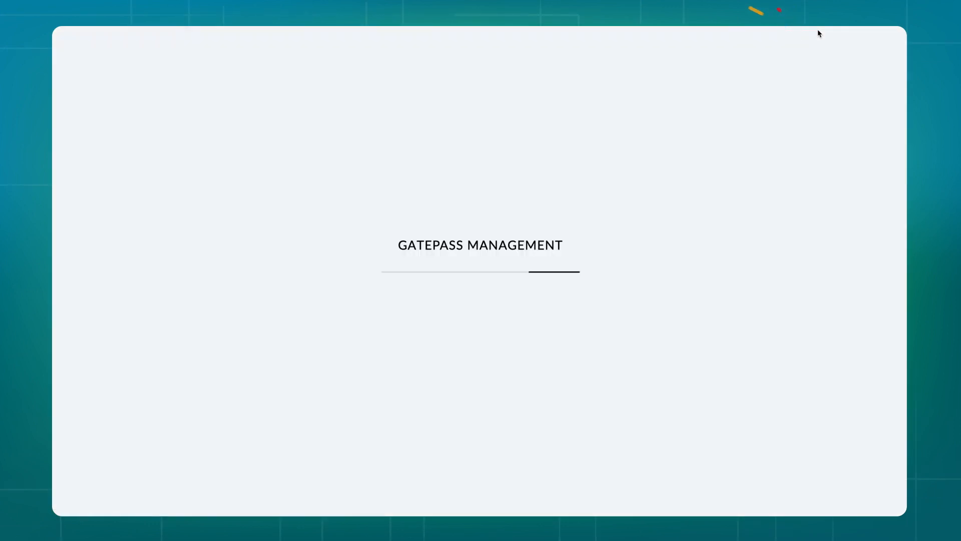
pyautogui.moveTo(485, 302)
pyautogui.click(465, 323)
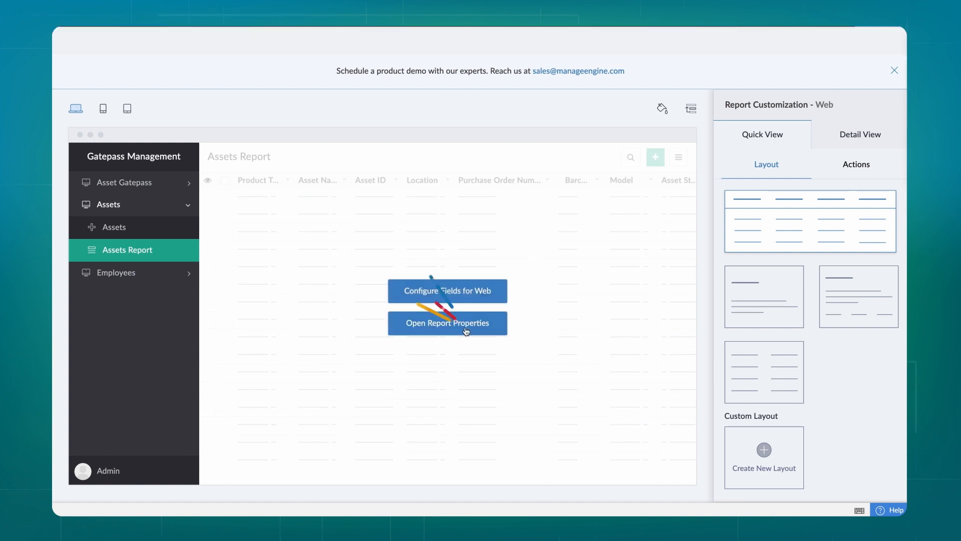
pyautogui.click(599, 191)
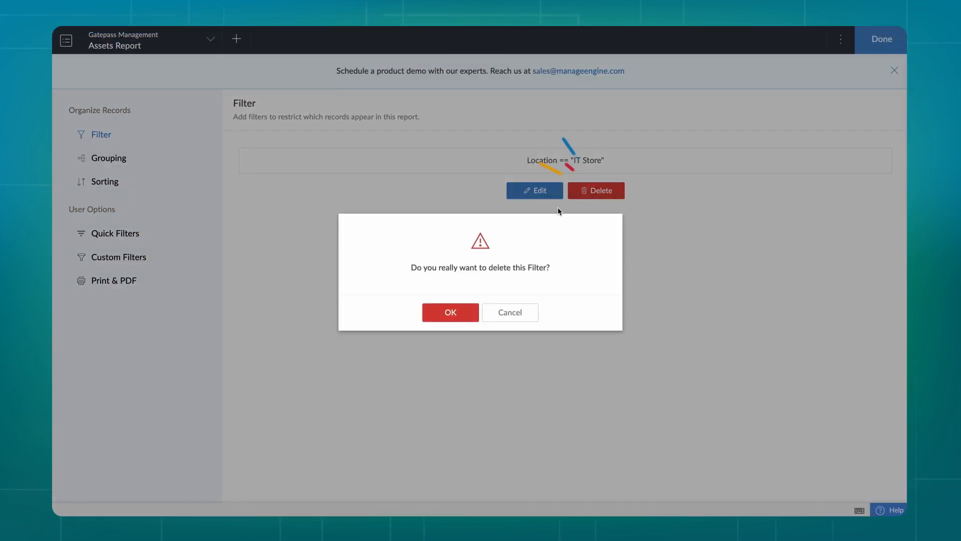
pyautogui.click(446, 316)
# Group the report by Product Type ascending and check the Laptop and Monitor sections live
pyautogui.click(108, 158)
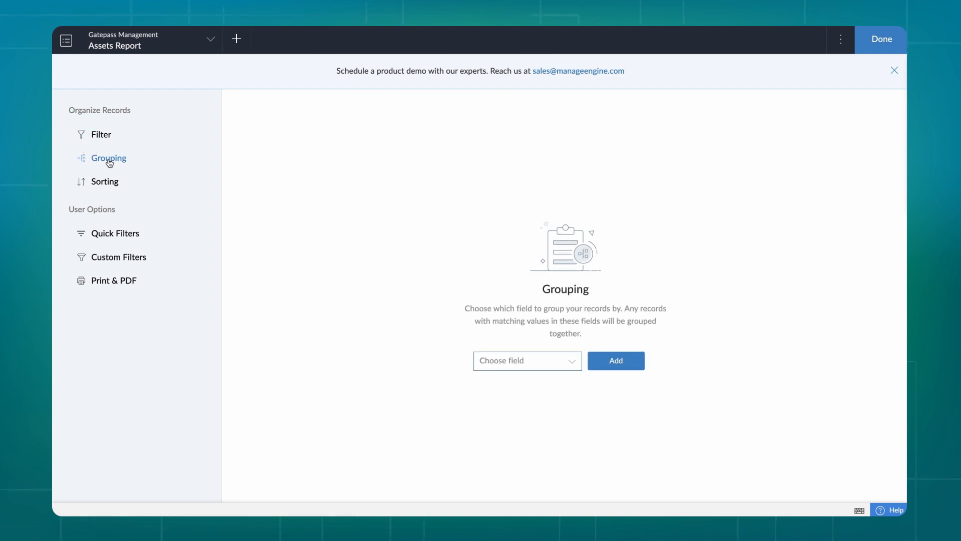
pyautogui.click(500, 366)
pyautogui.scroll(-5, 506, 430)
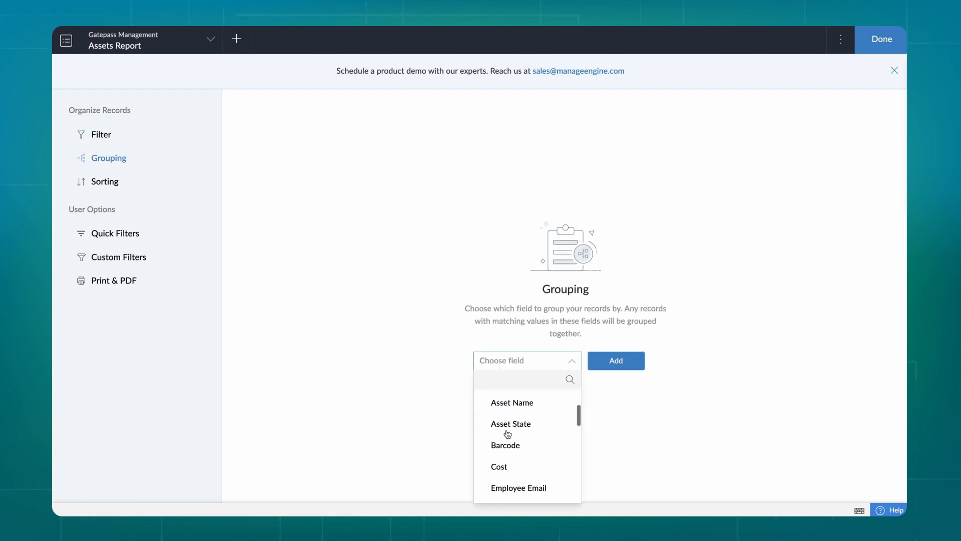
pyautogui.click(506, 430)
pyautogui.click(603, 365)
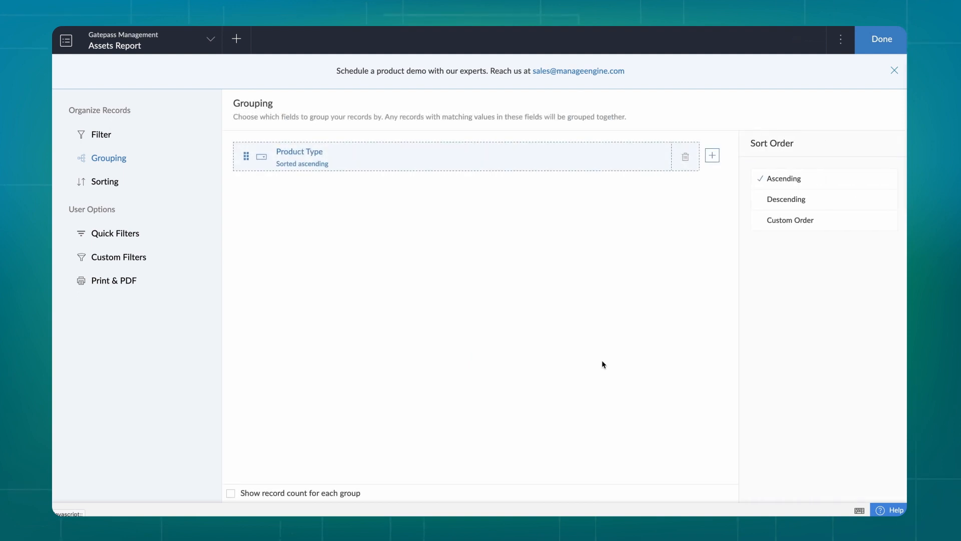
pyautogui.click(780, 179)
pyautogui.click(874, 44)
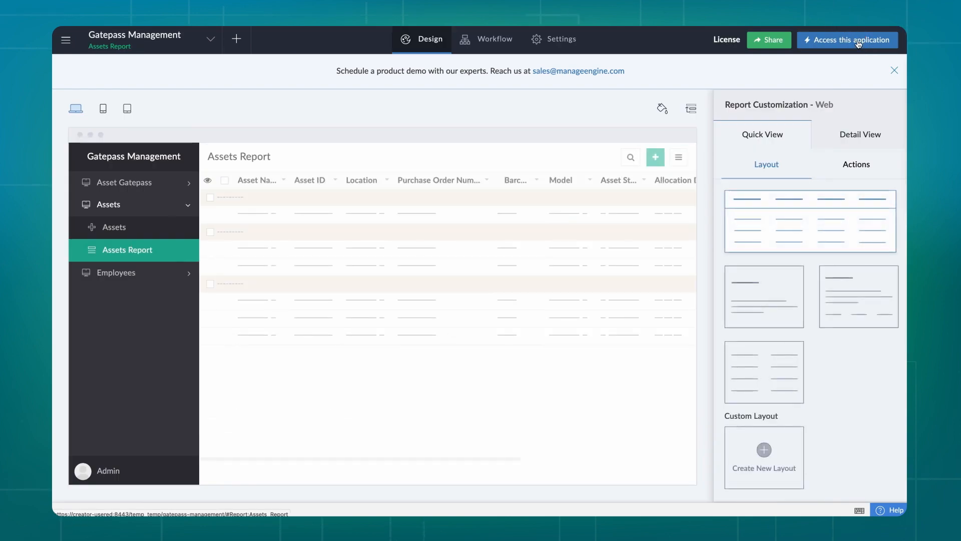
pyautogui.click(858, 41)
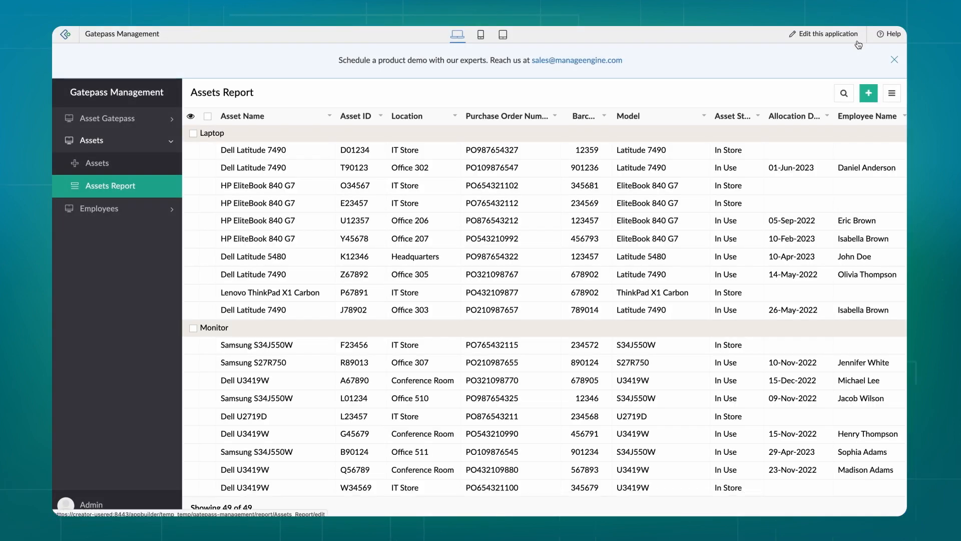
pyautogui.scroll(-10, 754, 192)
pyautogui.scroll(10, 752, 188)
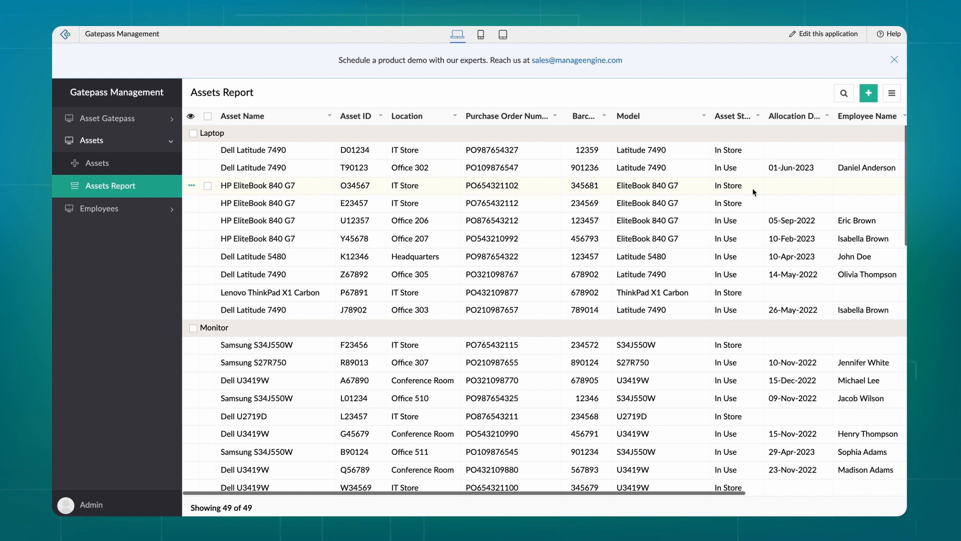
# Delete the Product Type grouping from the report's properties
pyautogui.click(820, 33)
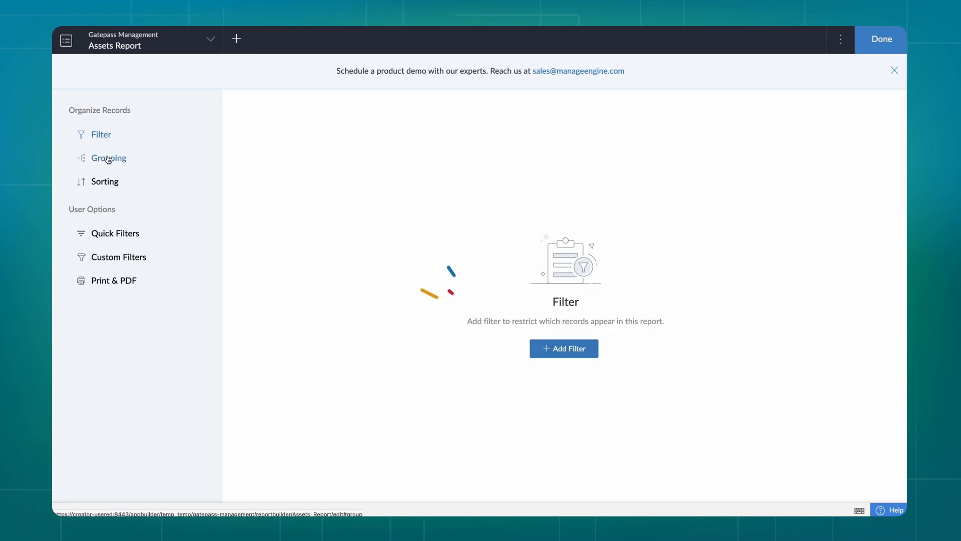
pyautogui.click(108, 158)
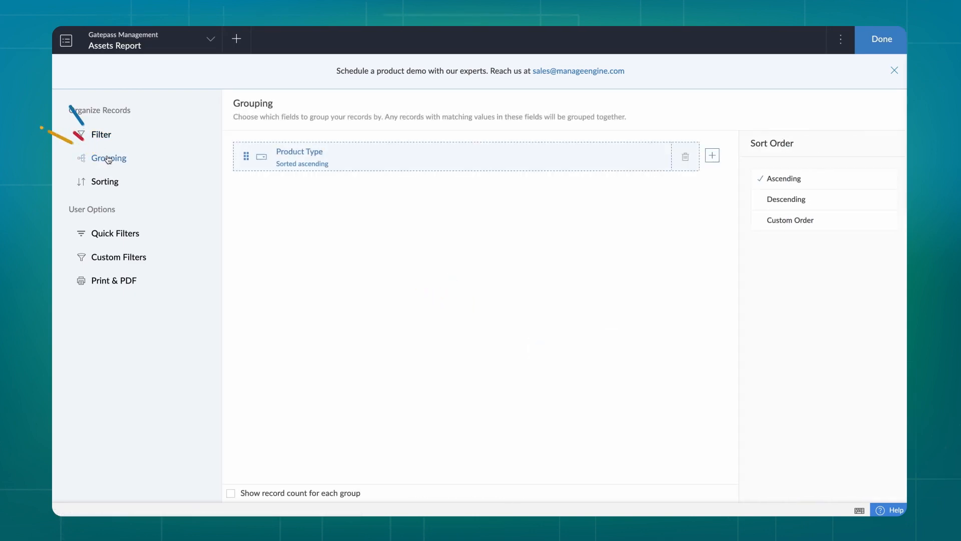
pyautogui.click(685, 156)
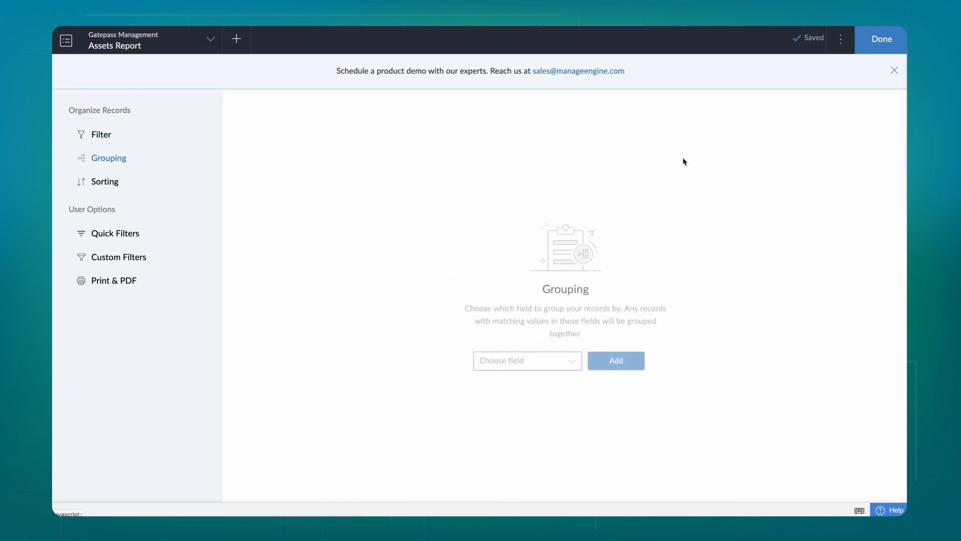
# Add an ascending Product Type sort and view the sorted report live
pyautogui.click(104, 182)
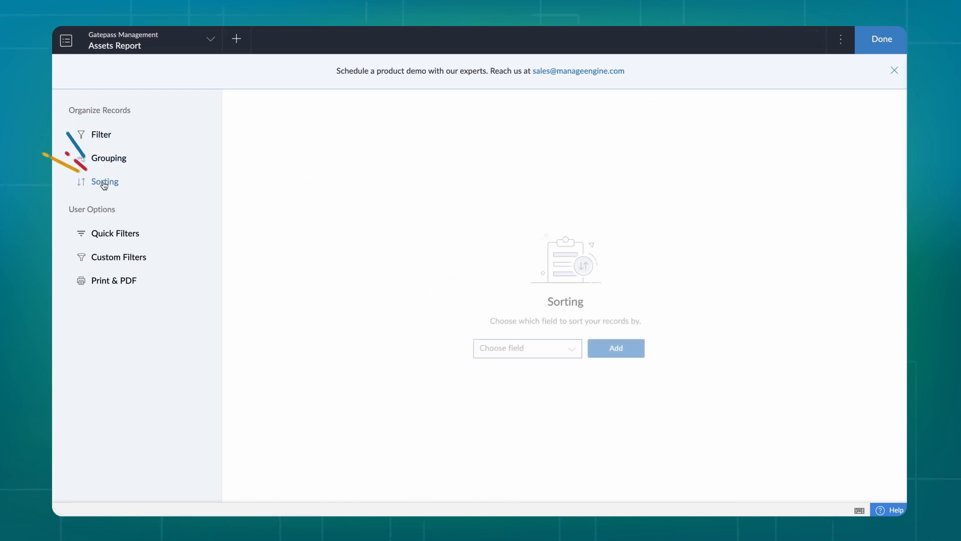
pyautogui.click(501, 351)
pyautogui.scroll(-6, 509, 408)
pyautogui.click(505, 437)
pyautogui.click(620, 353)
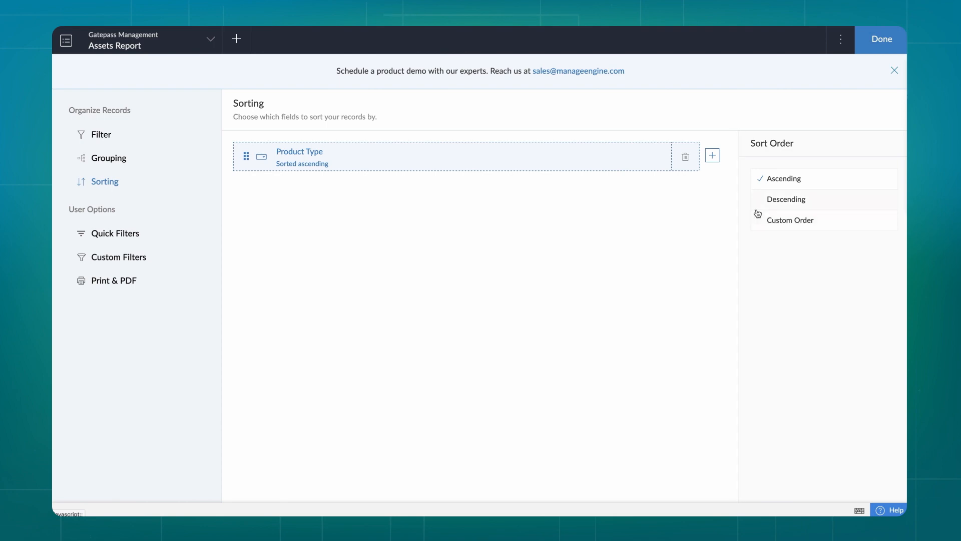
pyautogui.click(780, 188)
pyautogui.click(881, 39)
pyautogui.click(845, 35)
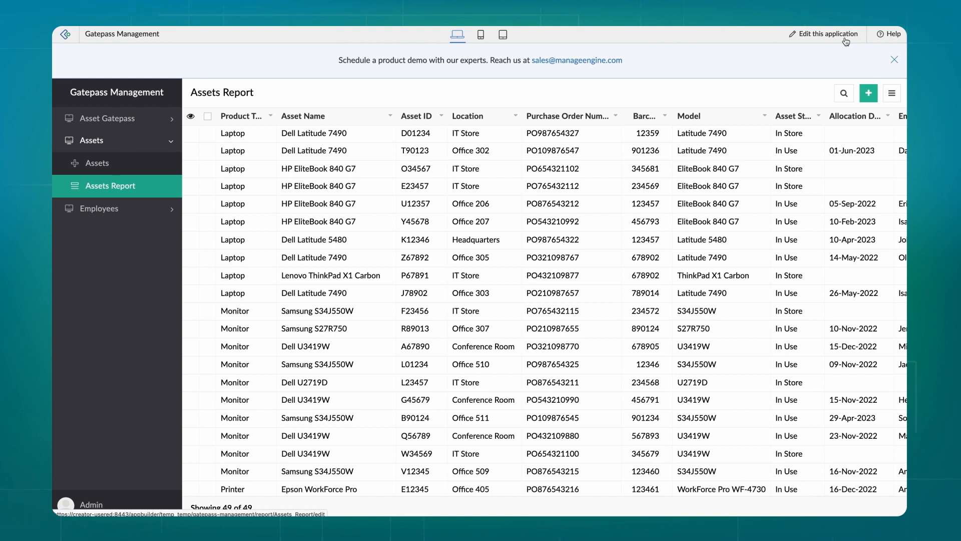
# Add Location as a quick filter and check it in the live report's Filters list
pyautogui.click(845, 36)
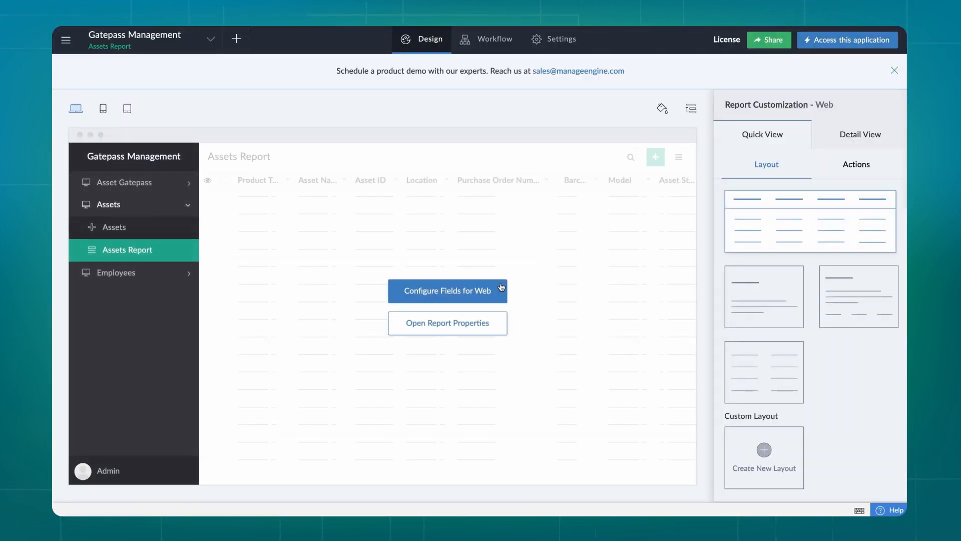
pyautogui.click(435, 323)
pyautogui.click(131, 236)
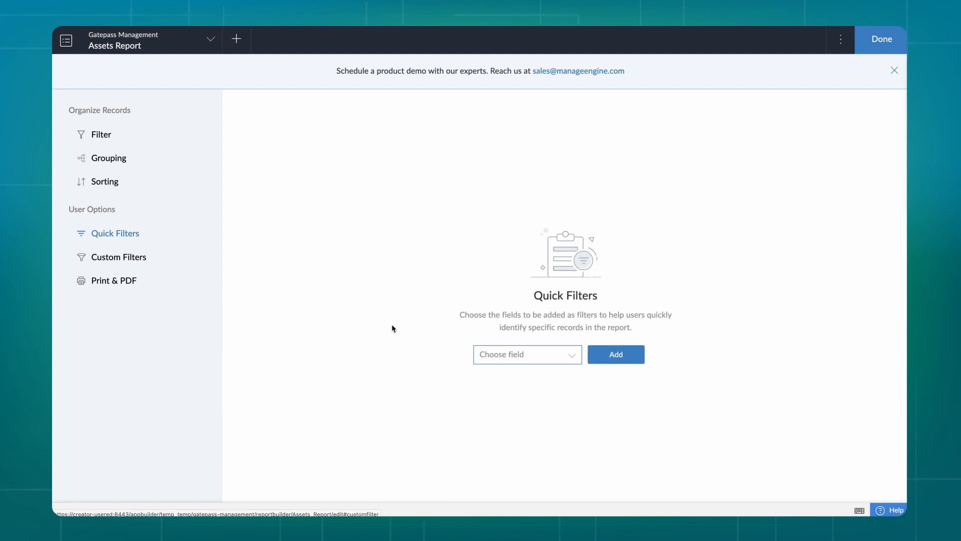
pyautogui.click(530, 354)
pyautogui.scroll(-1, 523, 457)
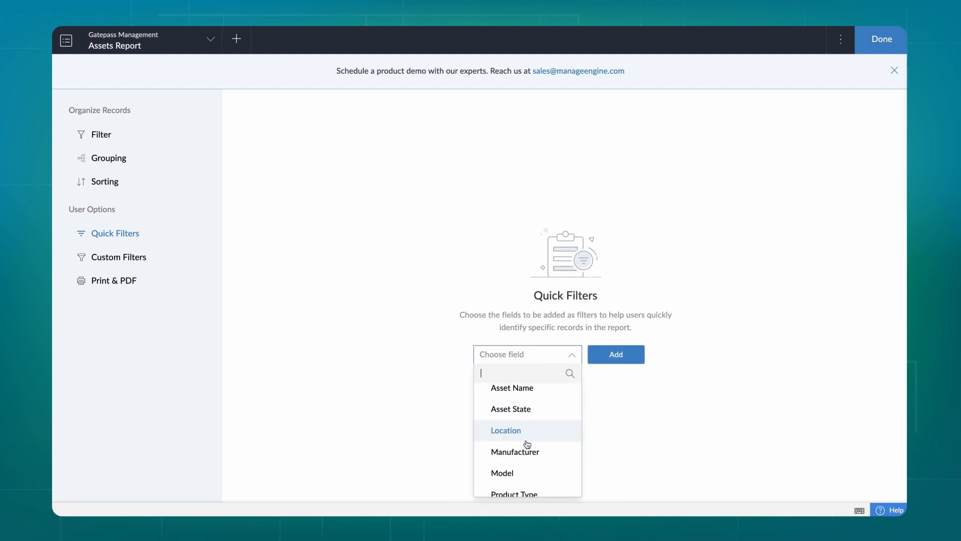
pyautogui.click(503, 433)
pyautogui.click(616, 355)
pyautogui.click(860, 44)
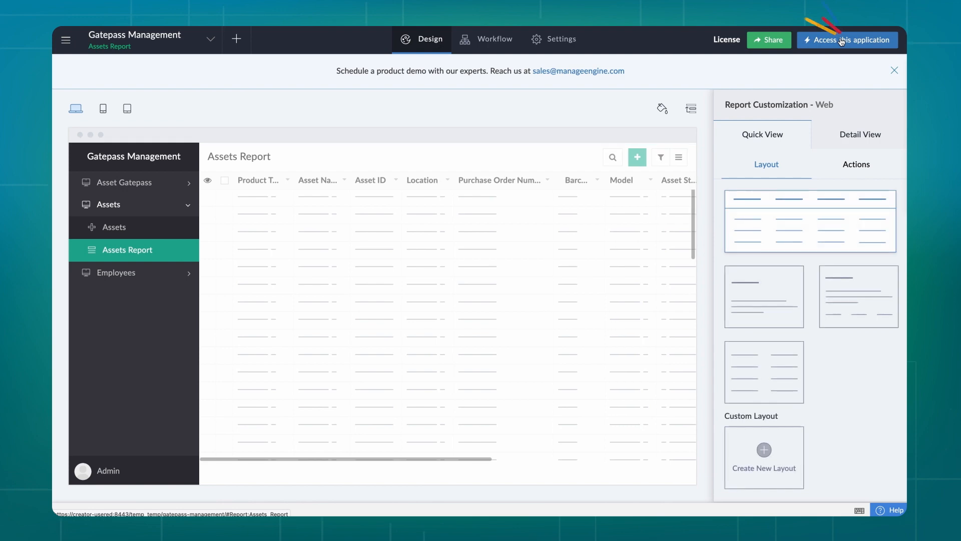
pyautogui.click(883, 37)
pyautogui.click(874, 94)
pyautogui.click(843, 35)
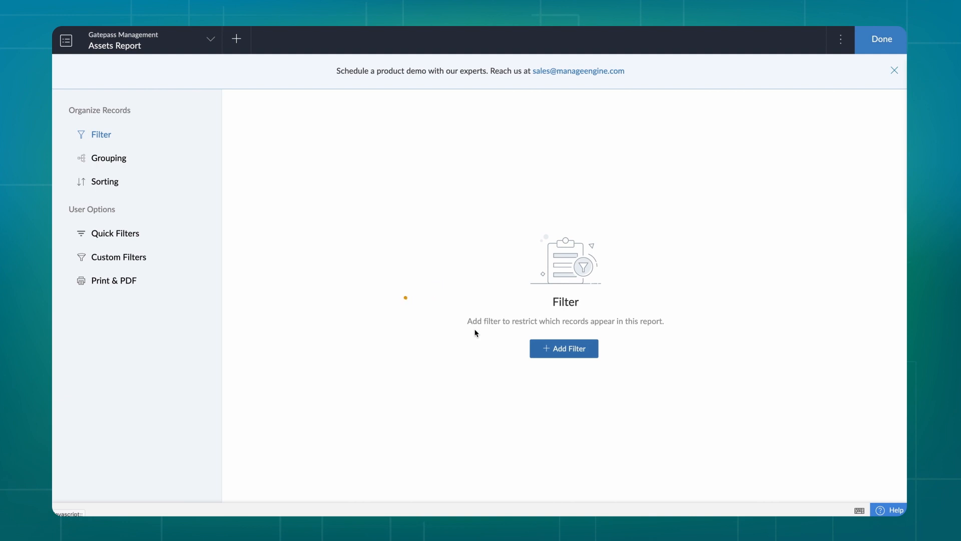
# Create a custom filter named 'Cost < $1000' matching Cost less than 1000
pyautogui.click(131, 259)
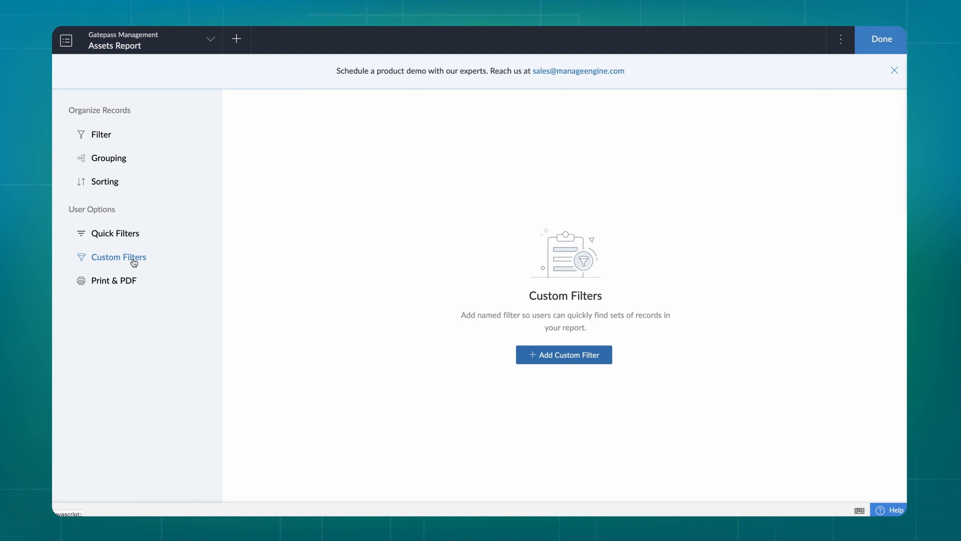
pyautogui.click(556, 360)
pyautogui.write('C')
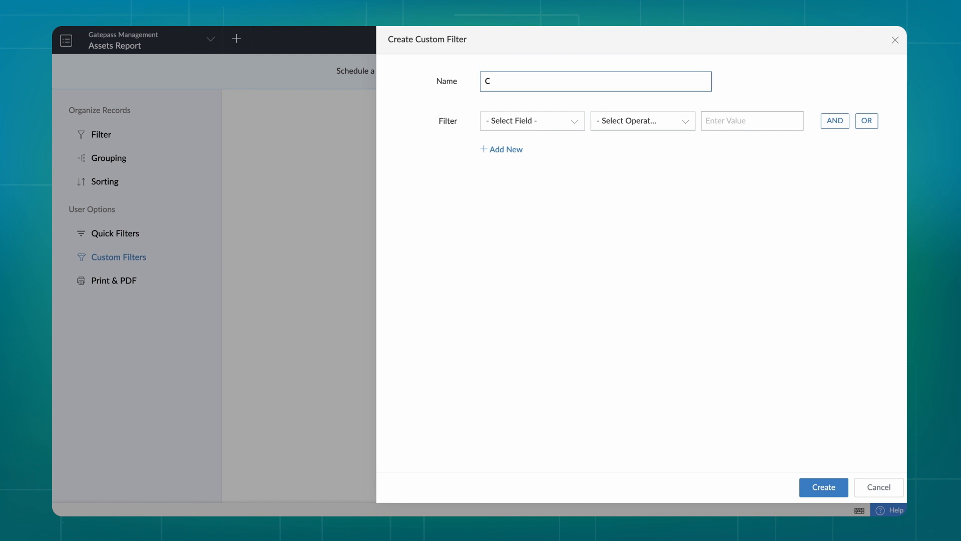
pyautogui.write('ost < $1000')
pyautogui.click(501, 121)
pyautogui.scroll(-3, 515, 218)
pyautogui.click(517, 227)
pyautogui.click(614, 223)
pyautogui.write('1000')
pyautogui.click(824, 486)
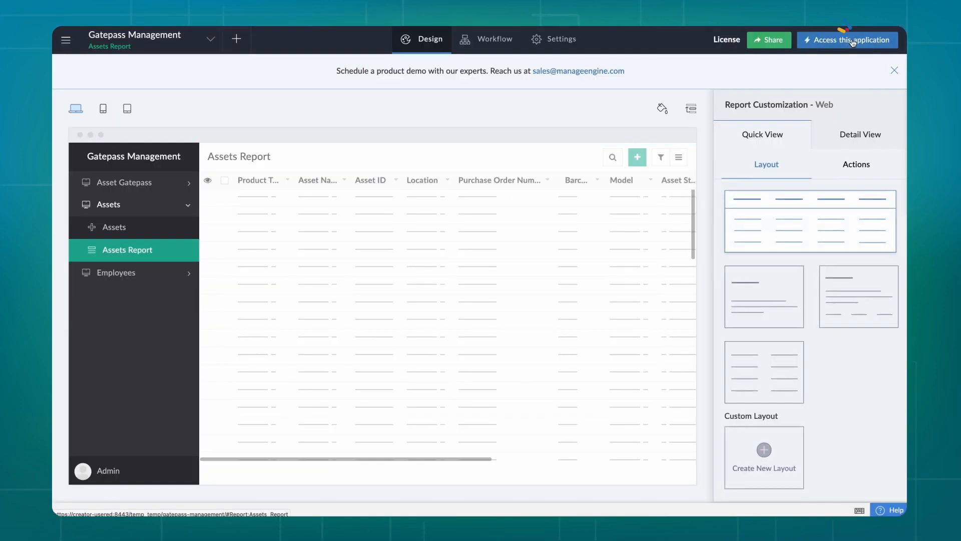
pyautogui.click(849, 37)
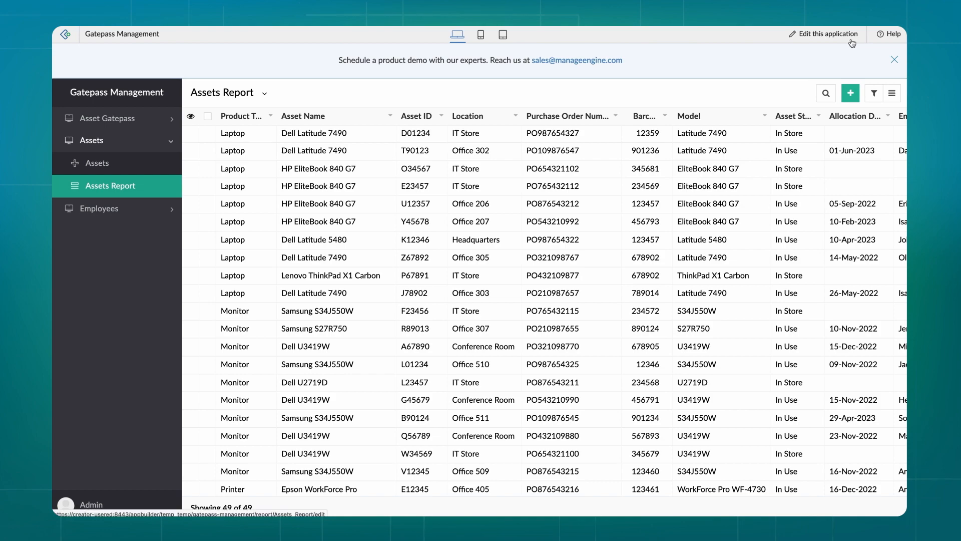
pyautogui.click(264, 94)
pyautogui.click(250, 134)
pyautogui.hscroll(8, 309, 195)
pyautogui.scroll(-5, 402, 259)
pyautogui.scroll(5, 403, 260)
pyautogui.hscroll(-8, 402, 260)
pyautogui.click(293, 120)
pyautogui.click(208, 133)
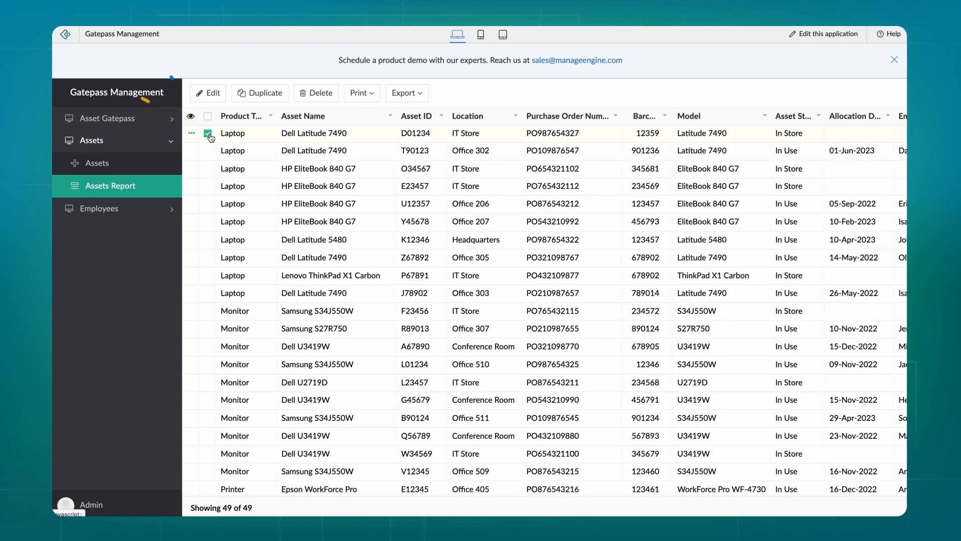
pyautogui.click(208, 133)
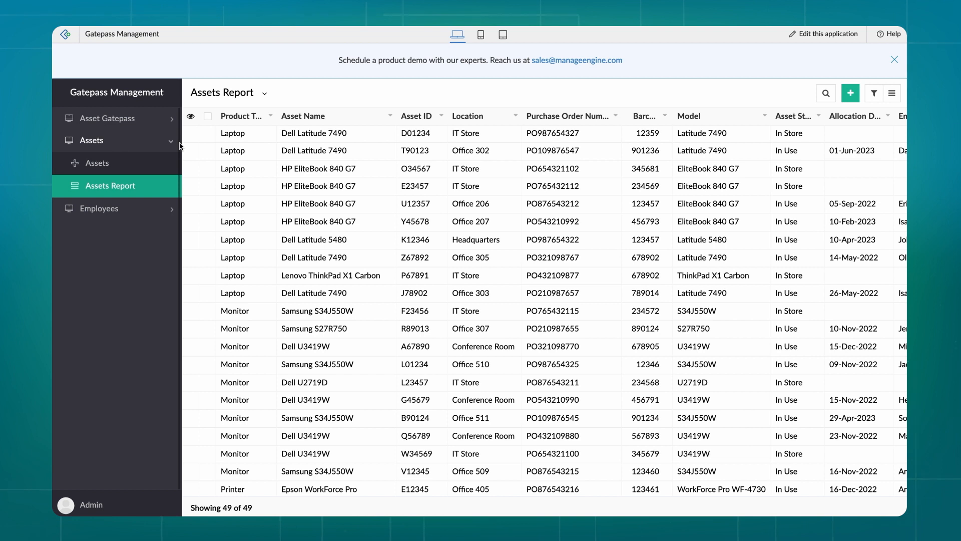
# Open conditional formatting for the Asset State field in the web field configuration
pyautogui.click(823, 34)
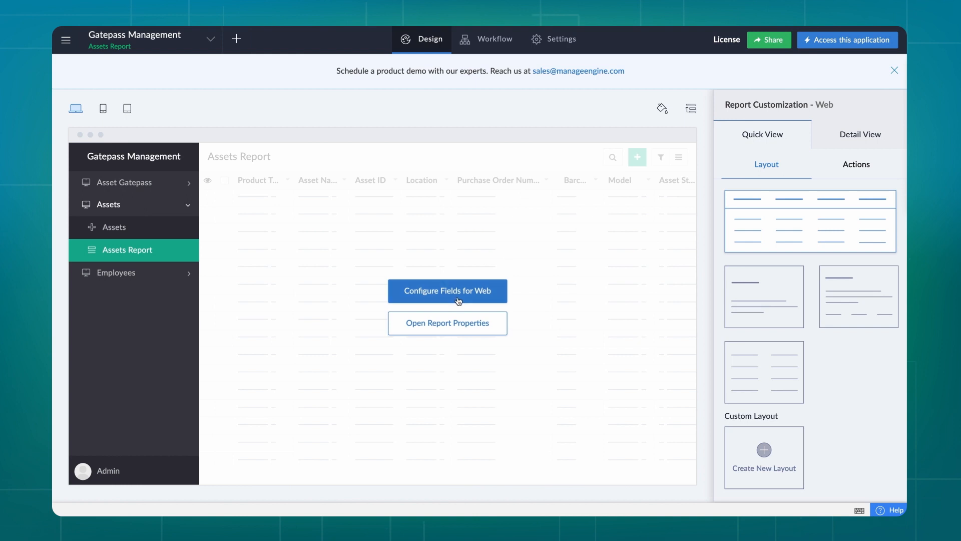
pyautogui.click(457, 294)
pyautogui.click(456, 322)
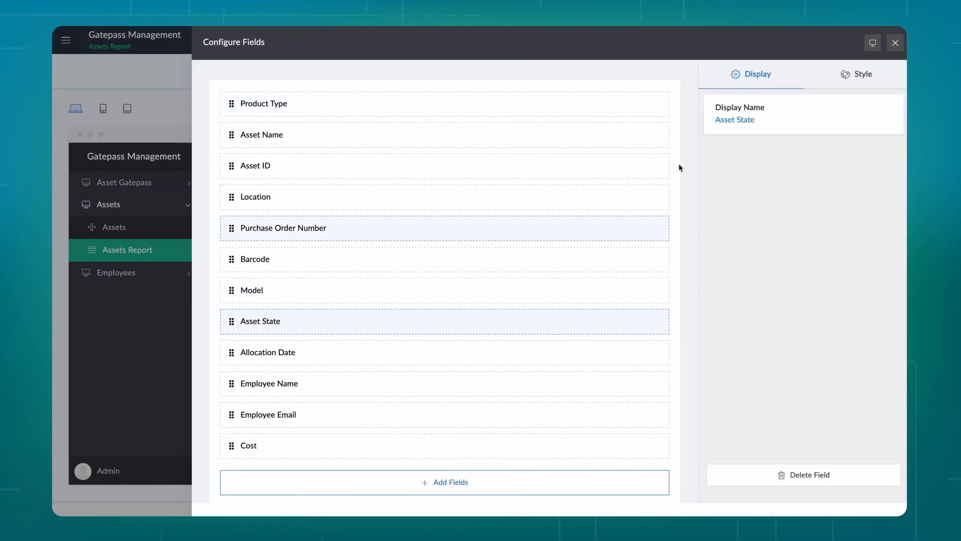
pyautogui.click(856, 74)
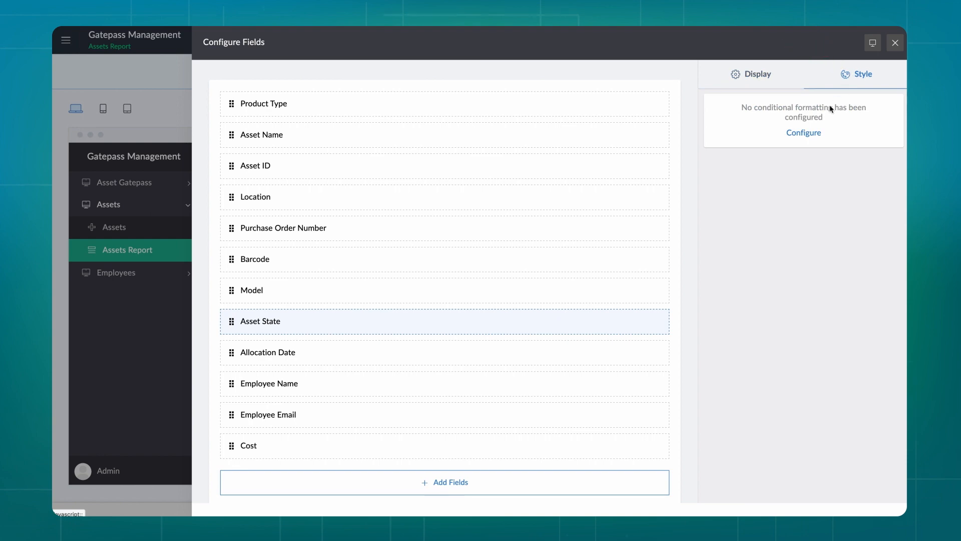
pyautogui.click(808, 133)
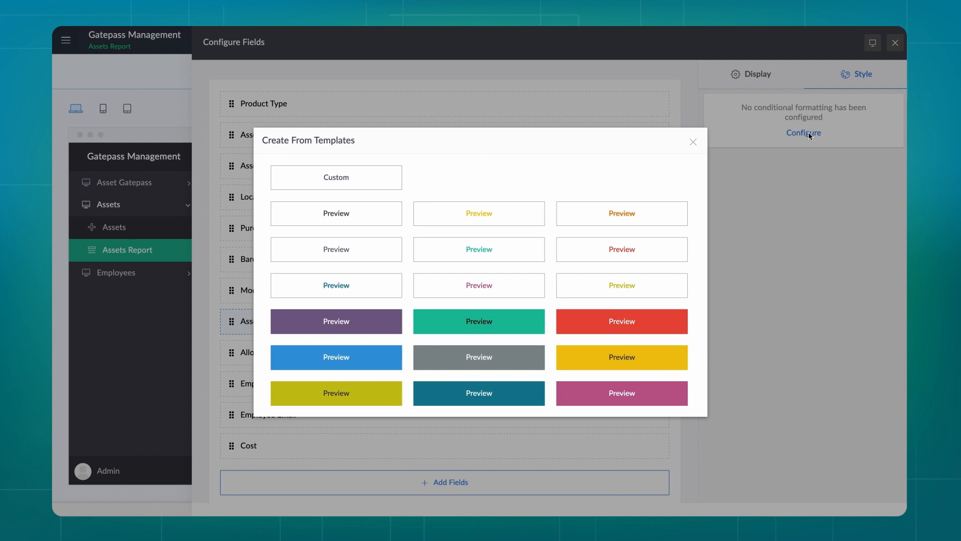
# Add a teal rule named 'In Store' for records where Asset State equals In Store
pyautogui.click(533, 328)
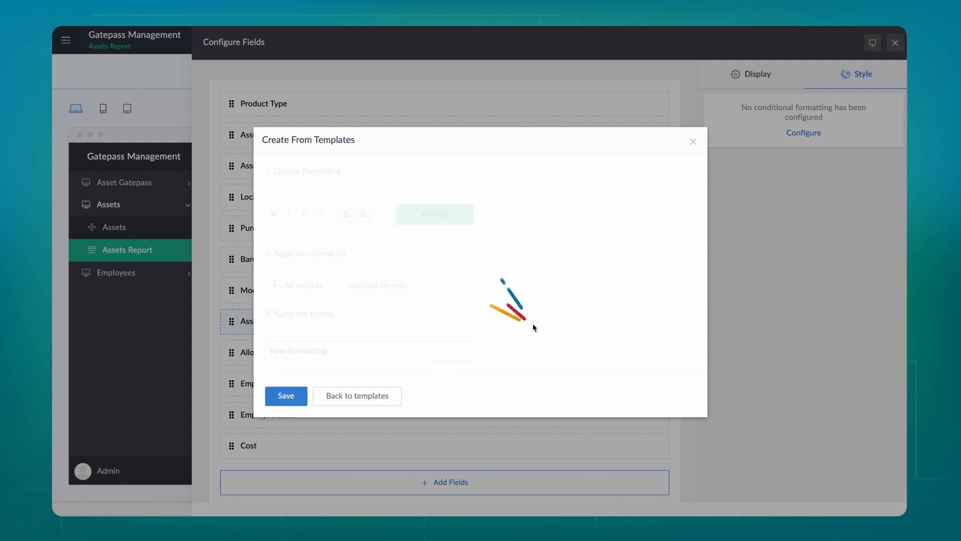
pyautogui.click(337, 284)
pyautogui.click(332, 311)
pyautogui.scroll(-2, 333, 381)
pyautogui.click(333, 385)
pyautogui.click(455, 376)
pyautogui.click(560, 311)
pyautogui.click(536, 393)
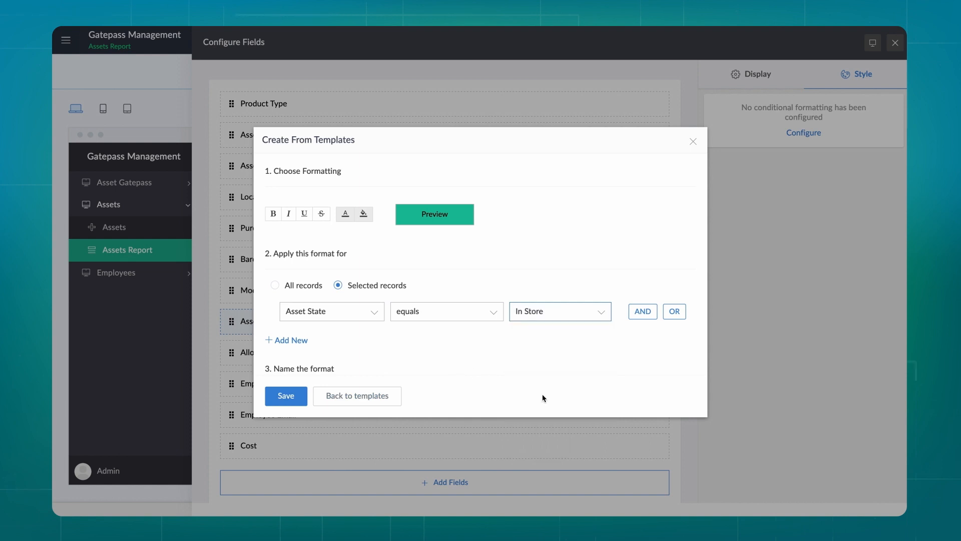
pyautogui.scroll(-2, 468, 356)
pyautogui.click(315, 354)
pyautogui.hotkey('ctrl', 'a')
pyautogui.press('BackSpace')
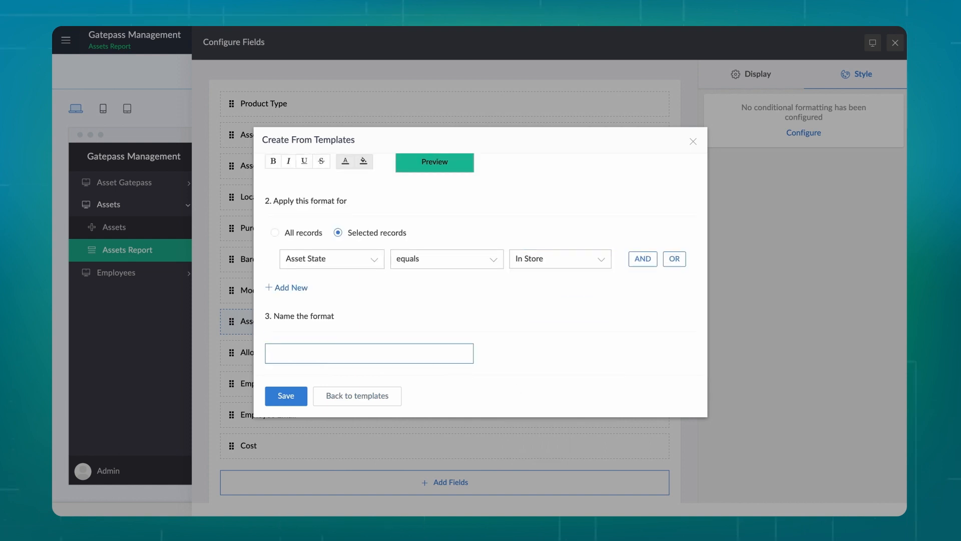
pyautogui.write('In Store')
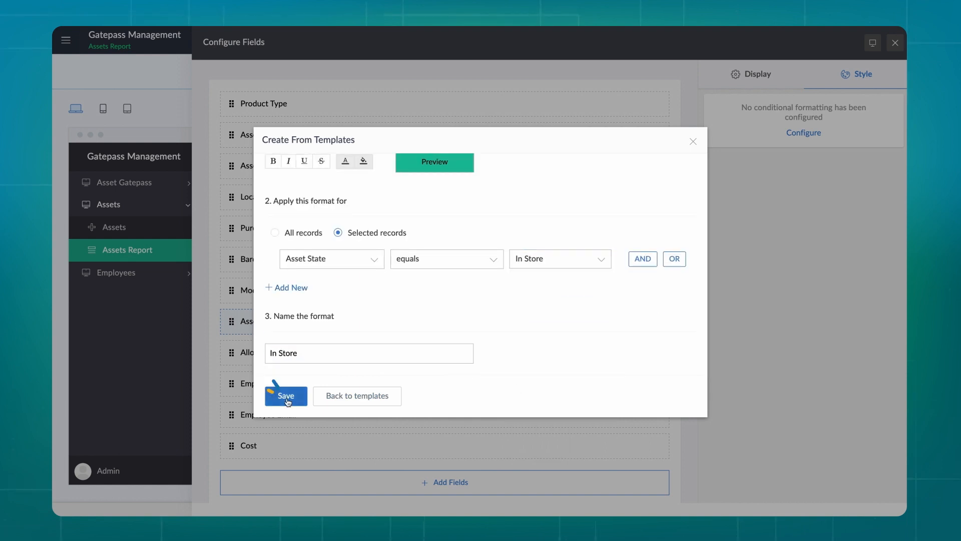
pyautogui.click(286, 395)
# Add a yellow rule named 'In Use' for records where Asset State equals In Use
pyautogui.click(760, 140)
pyautogui.click(642, 361)
pyautogui.click(339, 285)
pyautogui.click(333, 311)
pyautogui.click(332, 421)
pyautogui.click(447, 311)
pyautogui.click(455, 376)
pyautogui.click(561, 311)
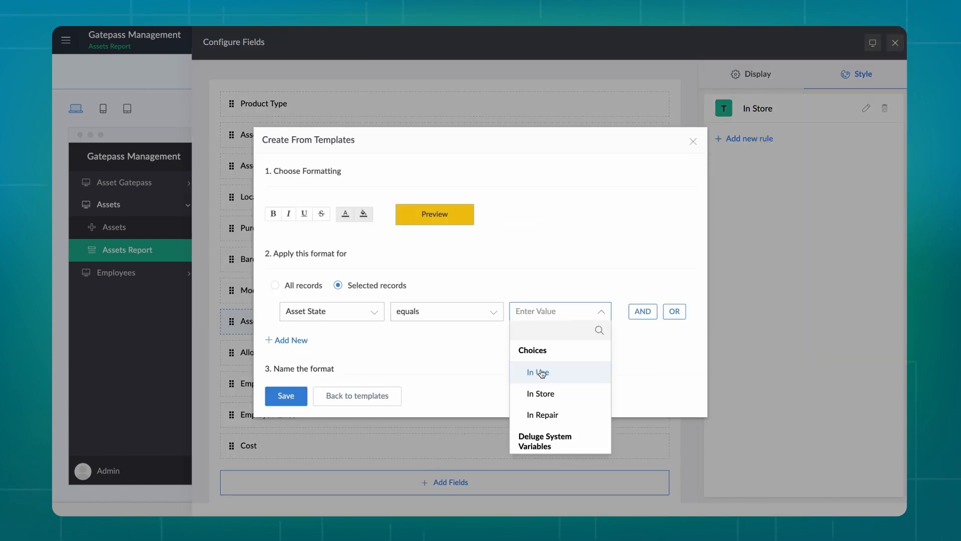
pyautogui.click(542, 373)
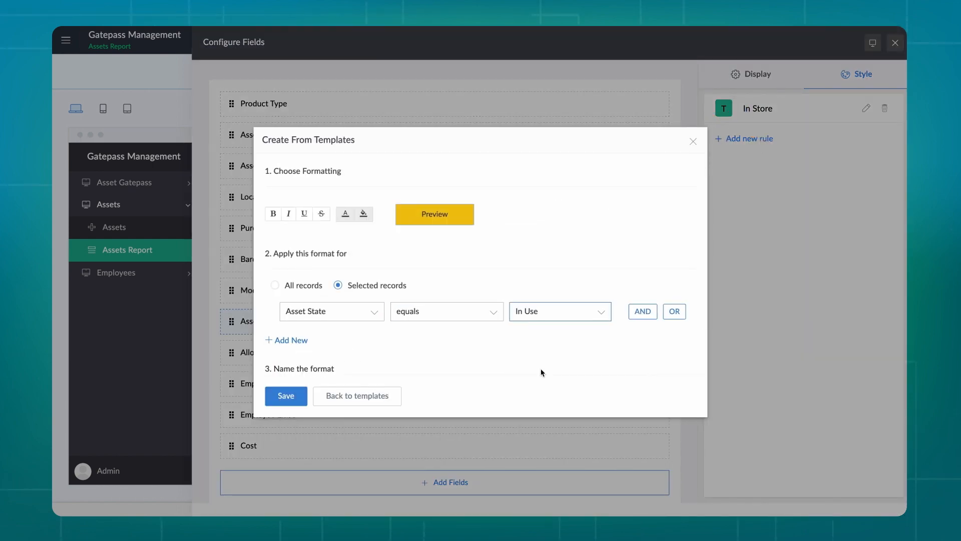
pyautogui.scroll(-2, 541, 371)
pyautogui.click(303, 353)
pyautogui.hotkey('ctrl', 'a')
pyautogui.write('In Use')
pyautogui.click(283, 398)
# Add a red formatting rule for records where Asset State equals In Repair
pyautogui.click(750, 168)
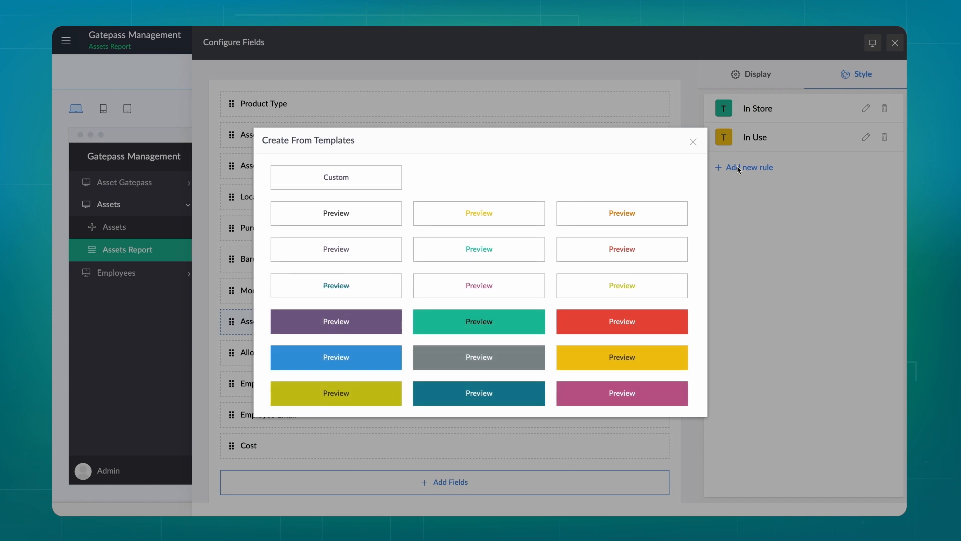
pyautogui.click(642, 322)
pyautogui.click(338, 285)
pyautogui.click(332, 311)
pyautogui.click(339, 418)
pyautogui.click(561, 311)
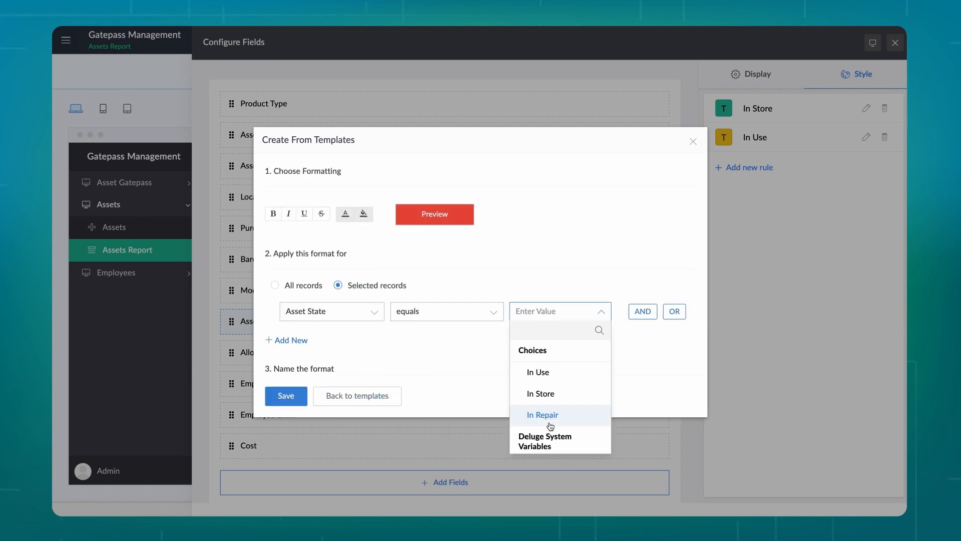
pyautogui.click(543, 414)
pyautogui.scroll(-2, 541, 401)
pyautogui.click(328, 358)
pyautogui.hotkey('ctrl', 'a')
pyautogui.press('BackSpace')
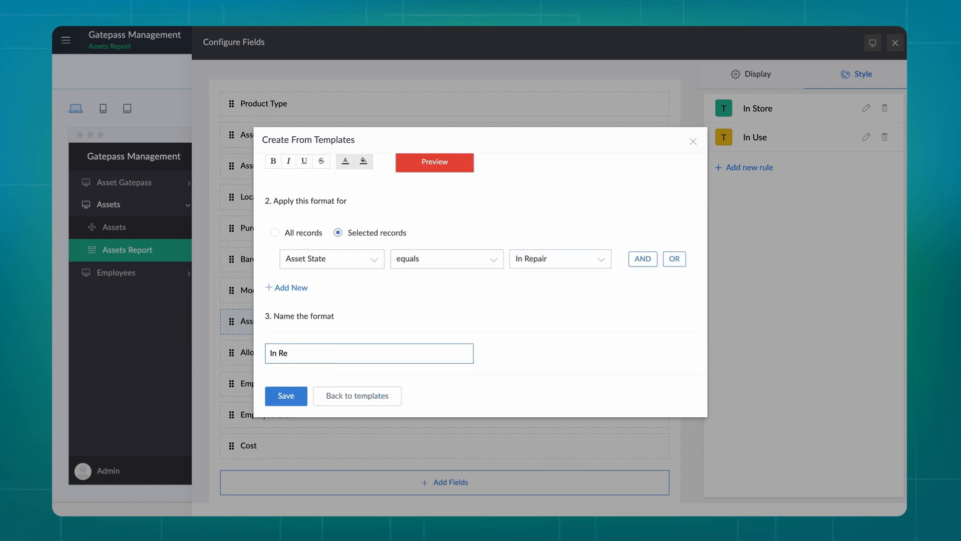
pyautogui.click(281, 396)
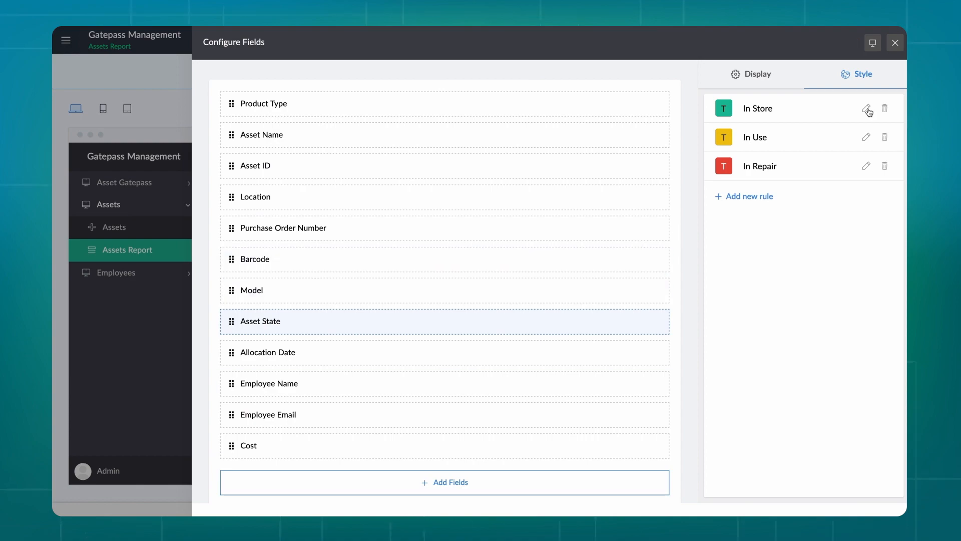
pyautogui.click(894, 43)
# Scroll the live Assets Report to check the colour-coded states, then return to edit mode
pyautogui.click(859, 40)
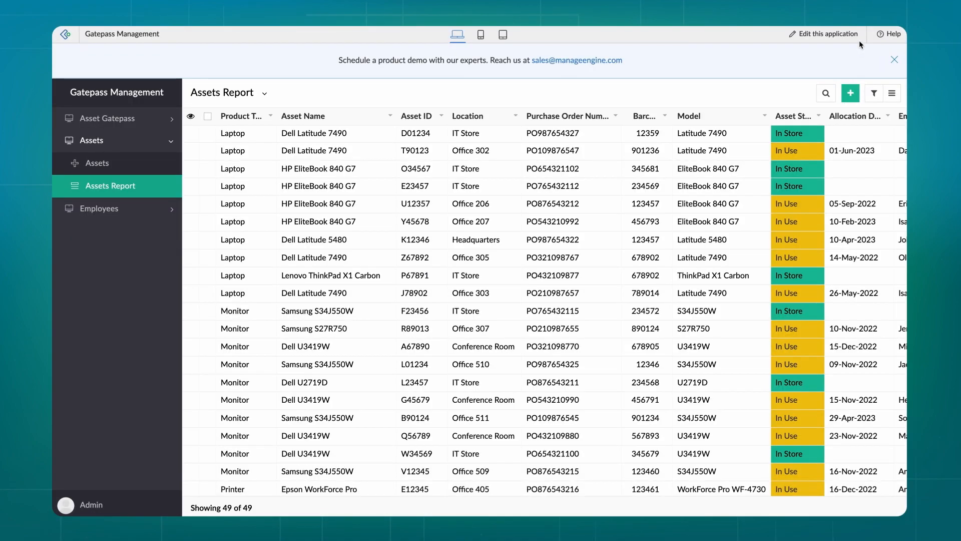
pyautogui.scroll(-7, 807, 284)
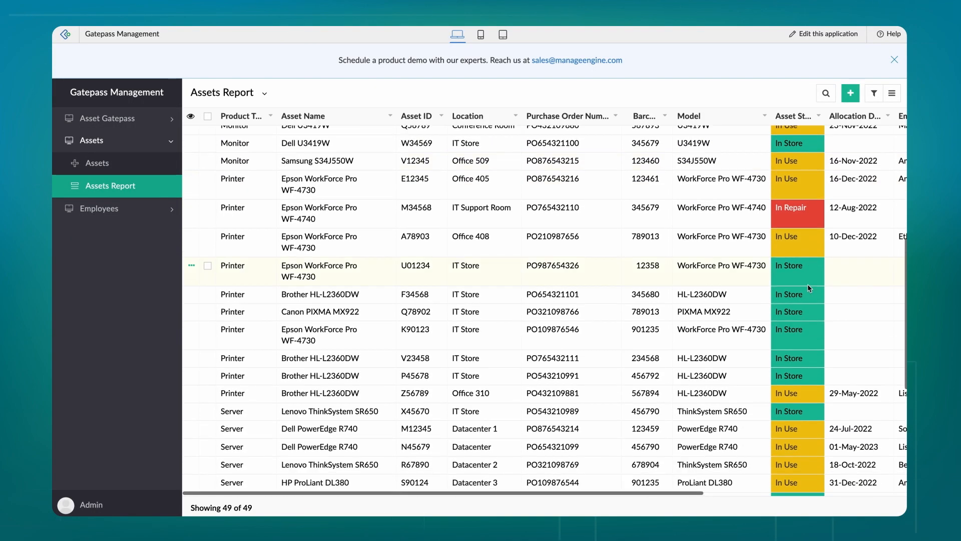
pyautogui.scroll(7, 806, 284)
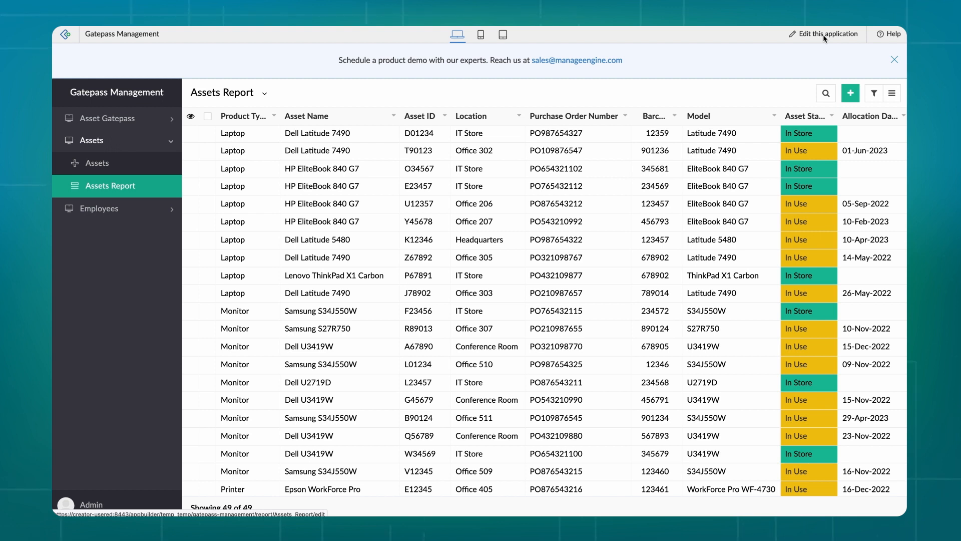
pyautogui.click(824, 34)
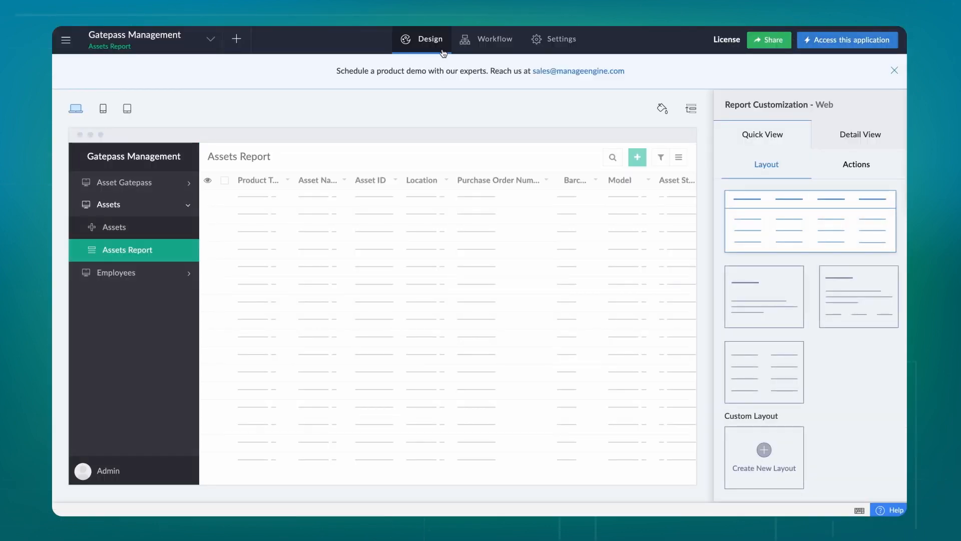
# Start a new Kanban report on the Assets form, grouped by Asset State
pyautogui.click(235, 39)
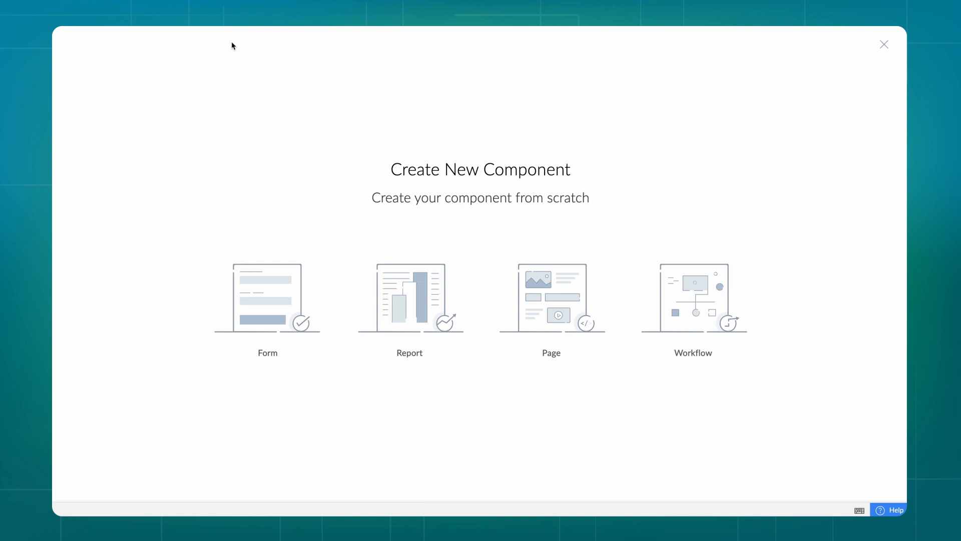
pyautogui.click(411, 319)
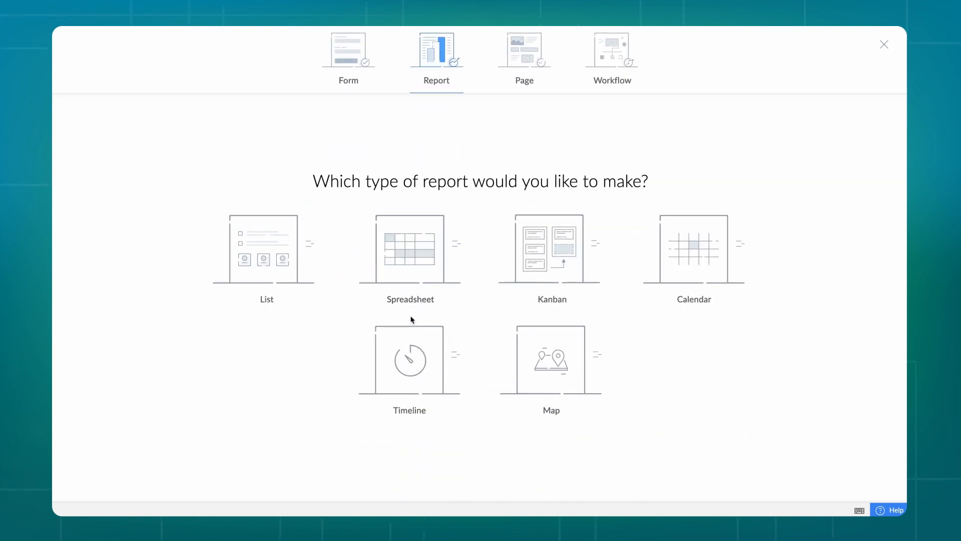
pyautogui.click(556, 250)
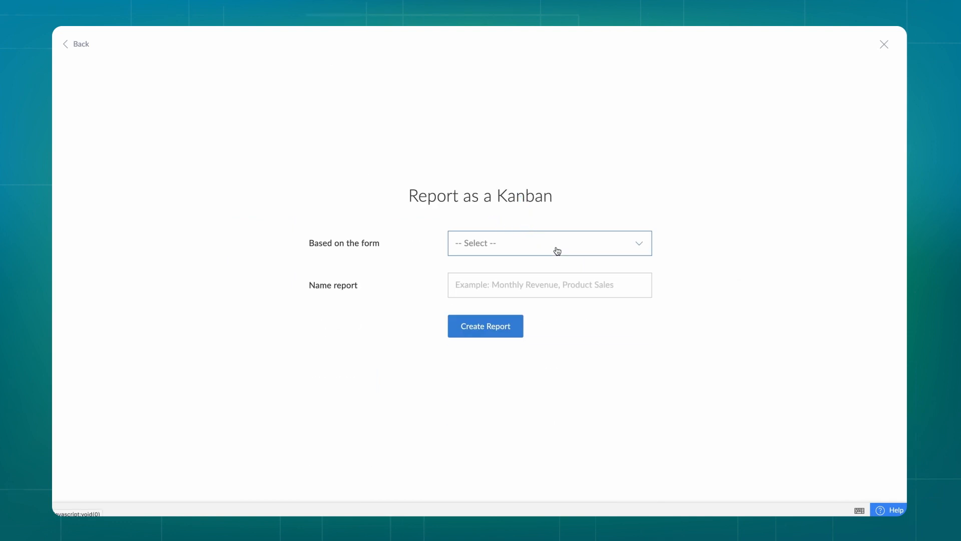
pyautogui.click(557, 250)
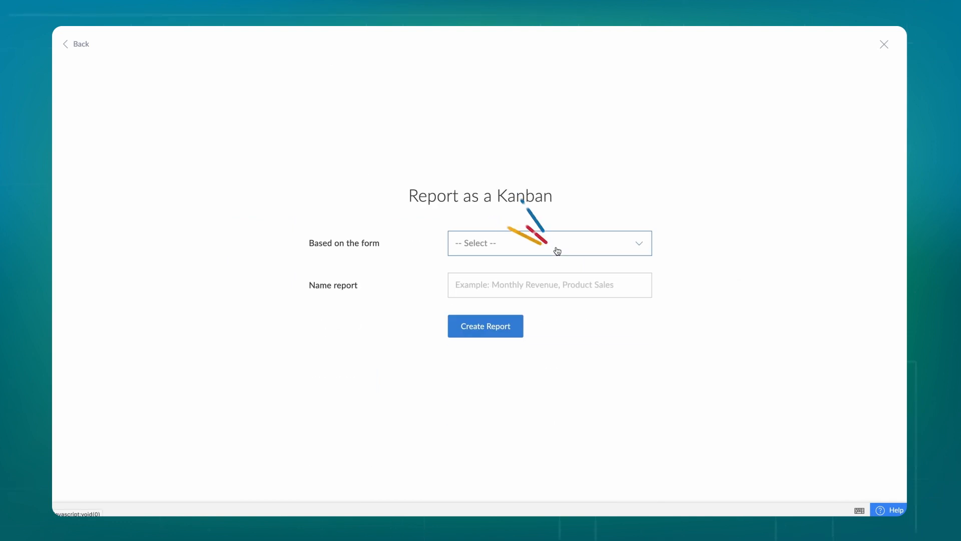
pyautogui.click(557, 287)
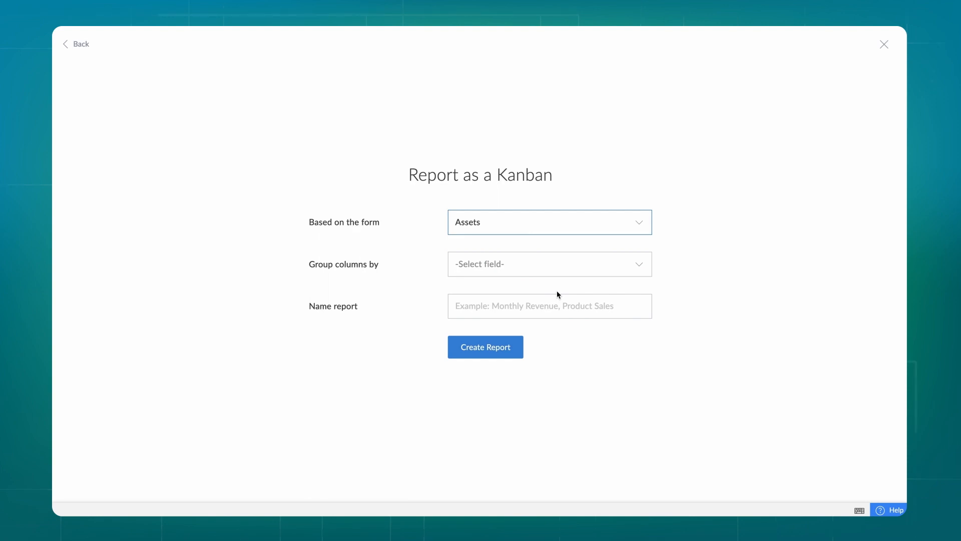
pyautogui.click(557, 272)
pyautogui.scroll(-1, 556, 341)
pyautogui.click(561, 375)
# Name the report 'Asset Status', create it, and view it in the live app
pyautogui.click(542, 309)
pyautogui.write('Asset Status')
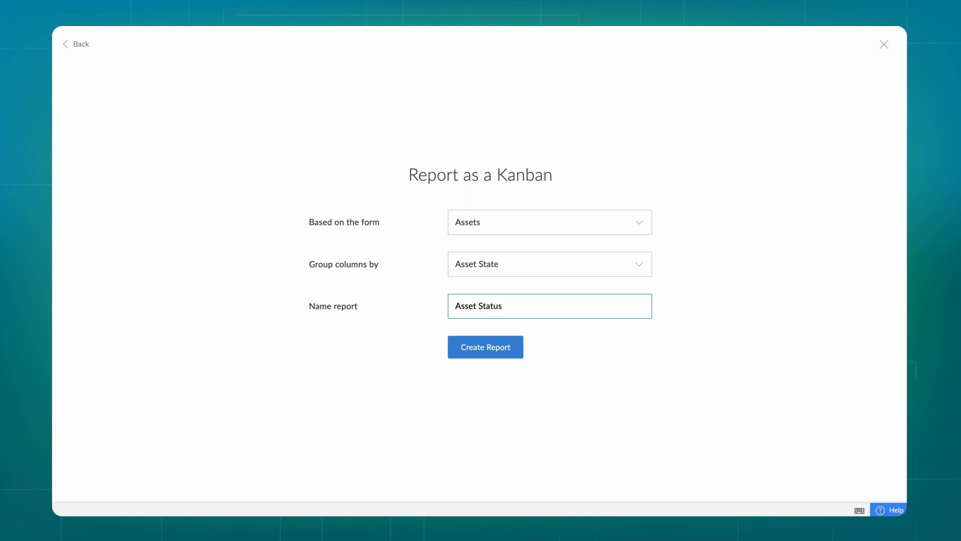
pyautogui.click(511, 344)
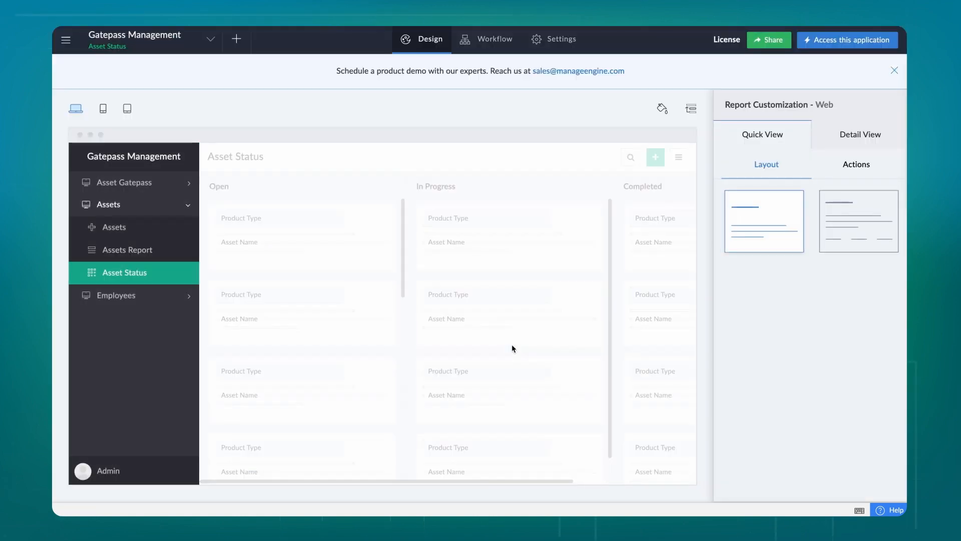
pyautogui.click(830, 42)
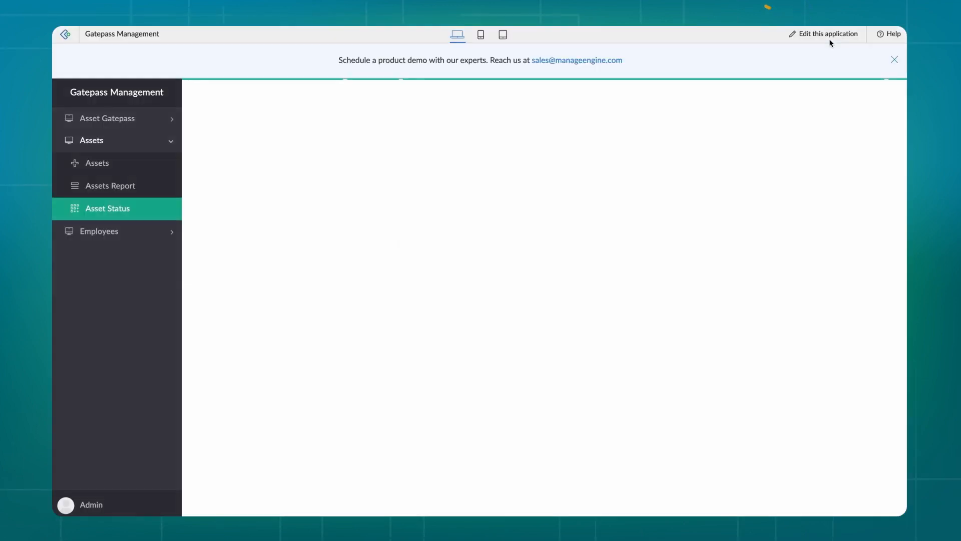